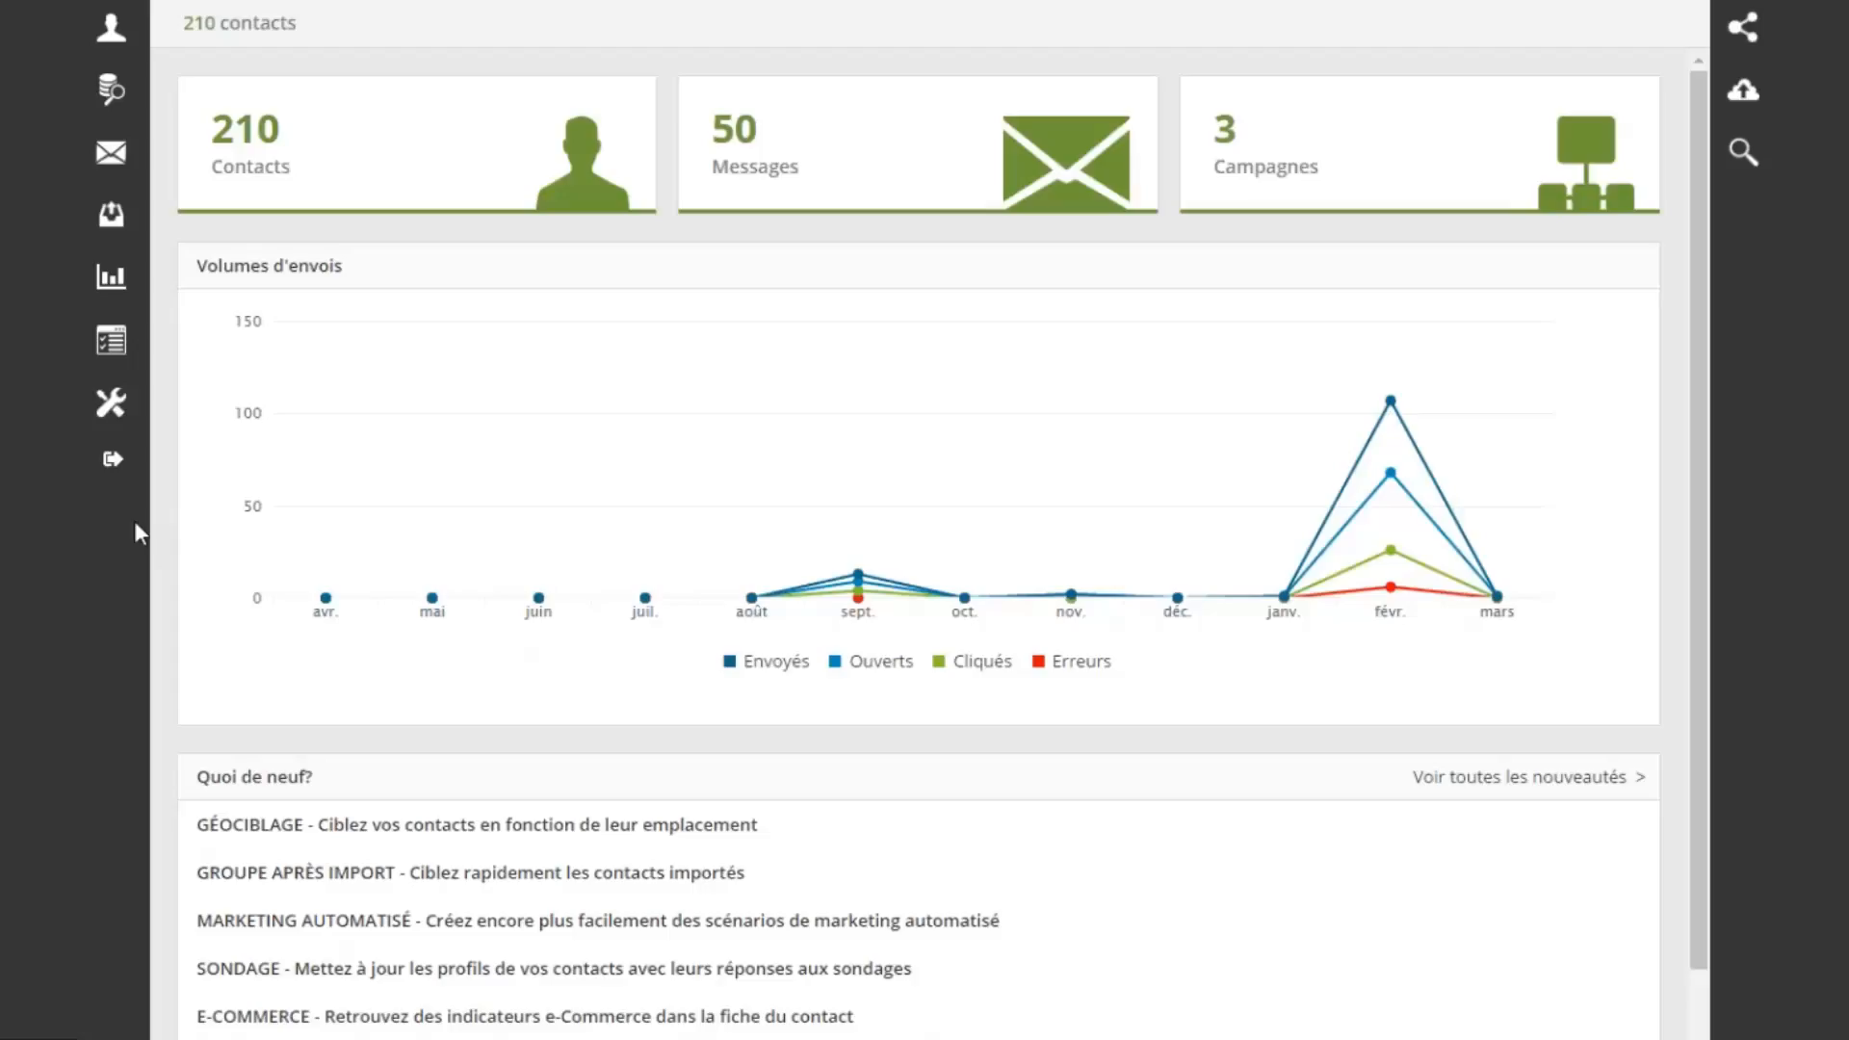
Open the Géolocalisation card from Configuration > Contacts
{"action": "left_click", "coordinate": [115, 405]}
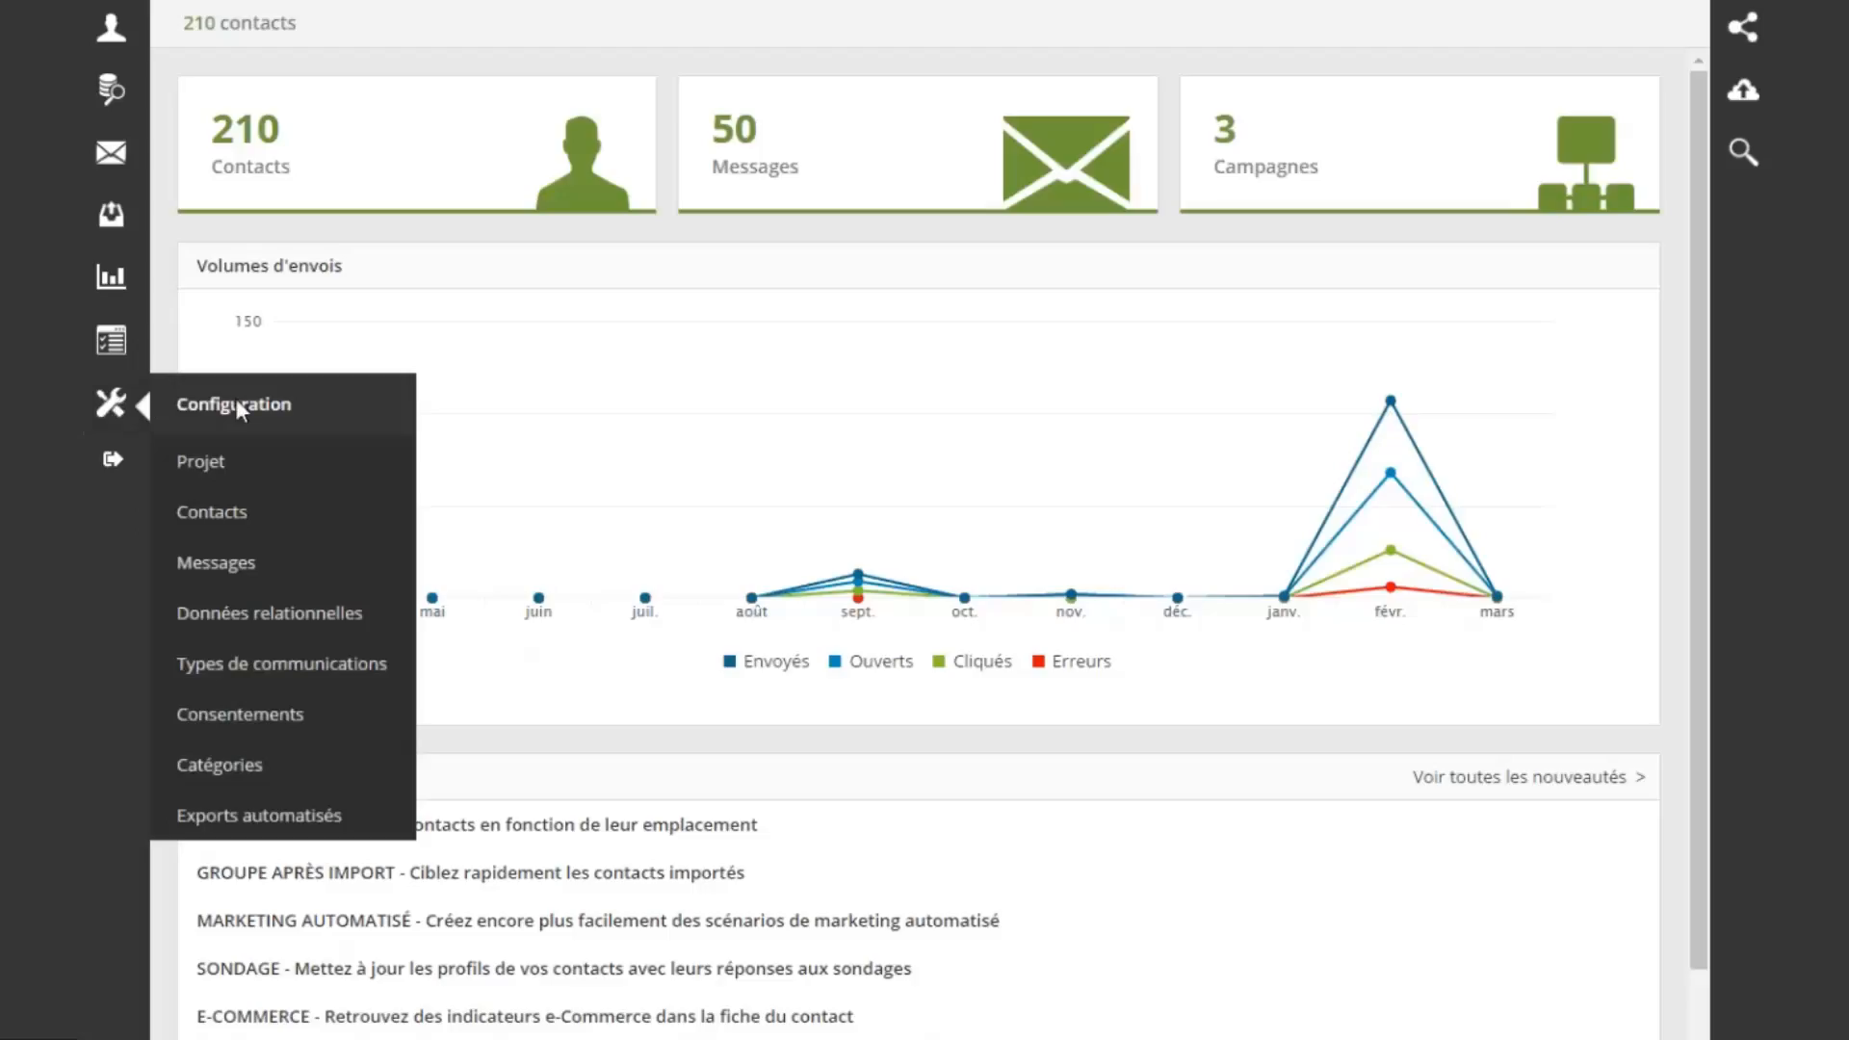
{"action": "left_click", "coordinate": [236, 525]}
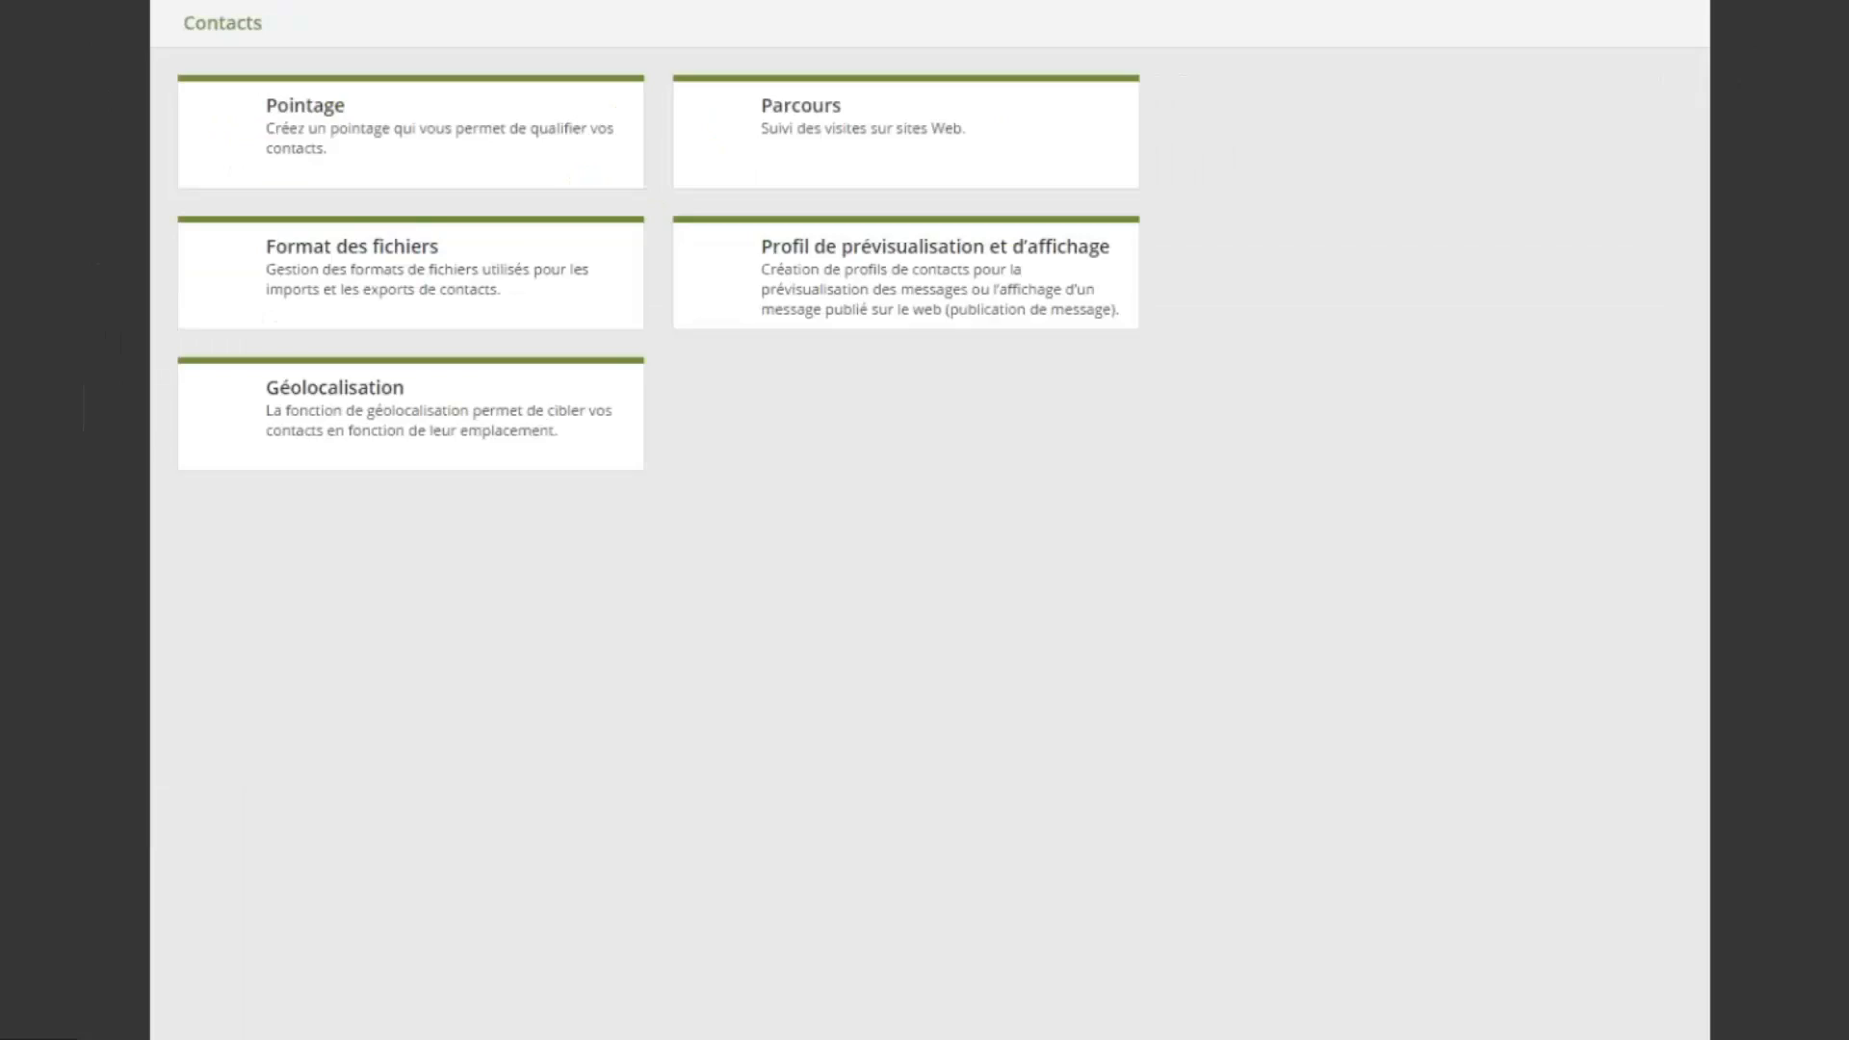
{"action": "left_click", "coordinate": [424, 431]}
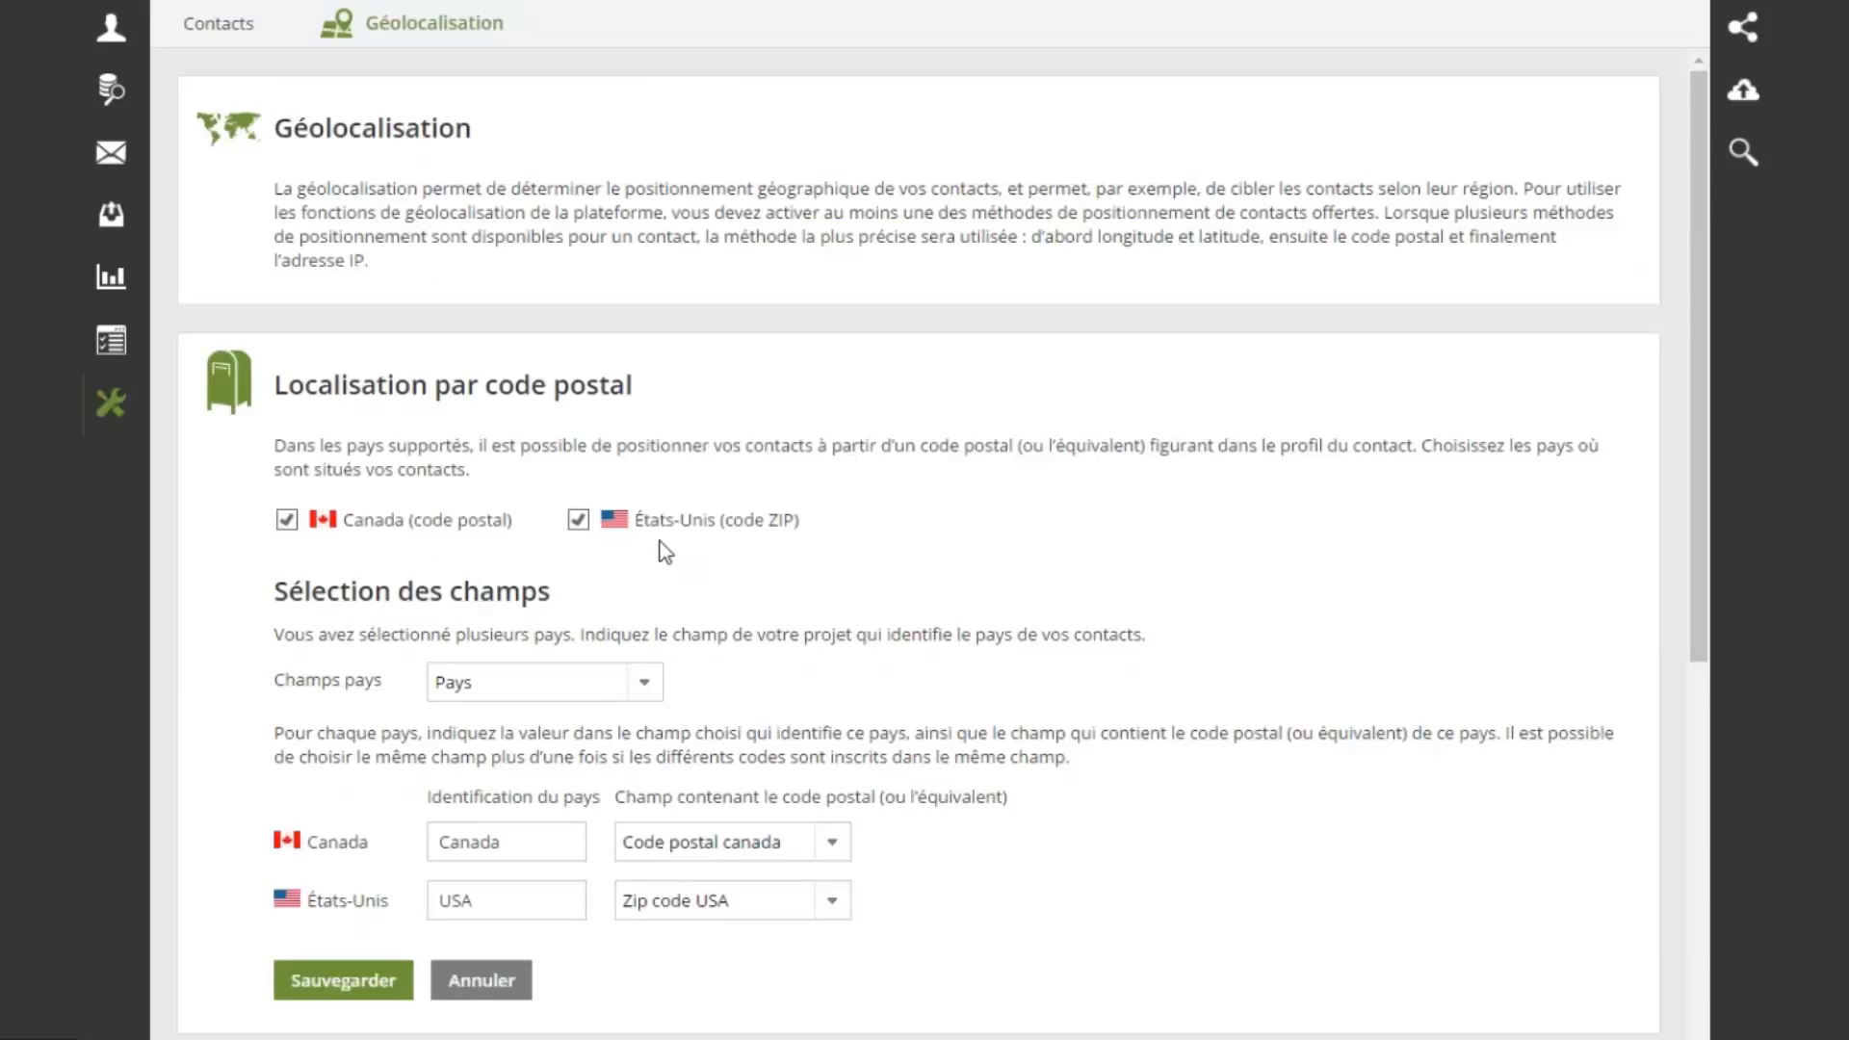
Highlight the postal-code location heading and switch the interface language to English
{"action": "double_click", "coordinate": [309, 388]}
{"action": "left_click_drag", "start_coordinate": [466, 388], "coordinate": [629, 385]}
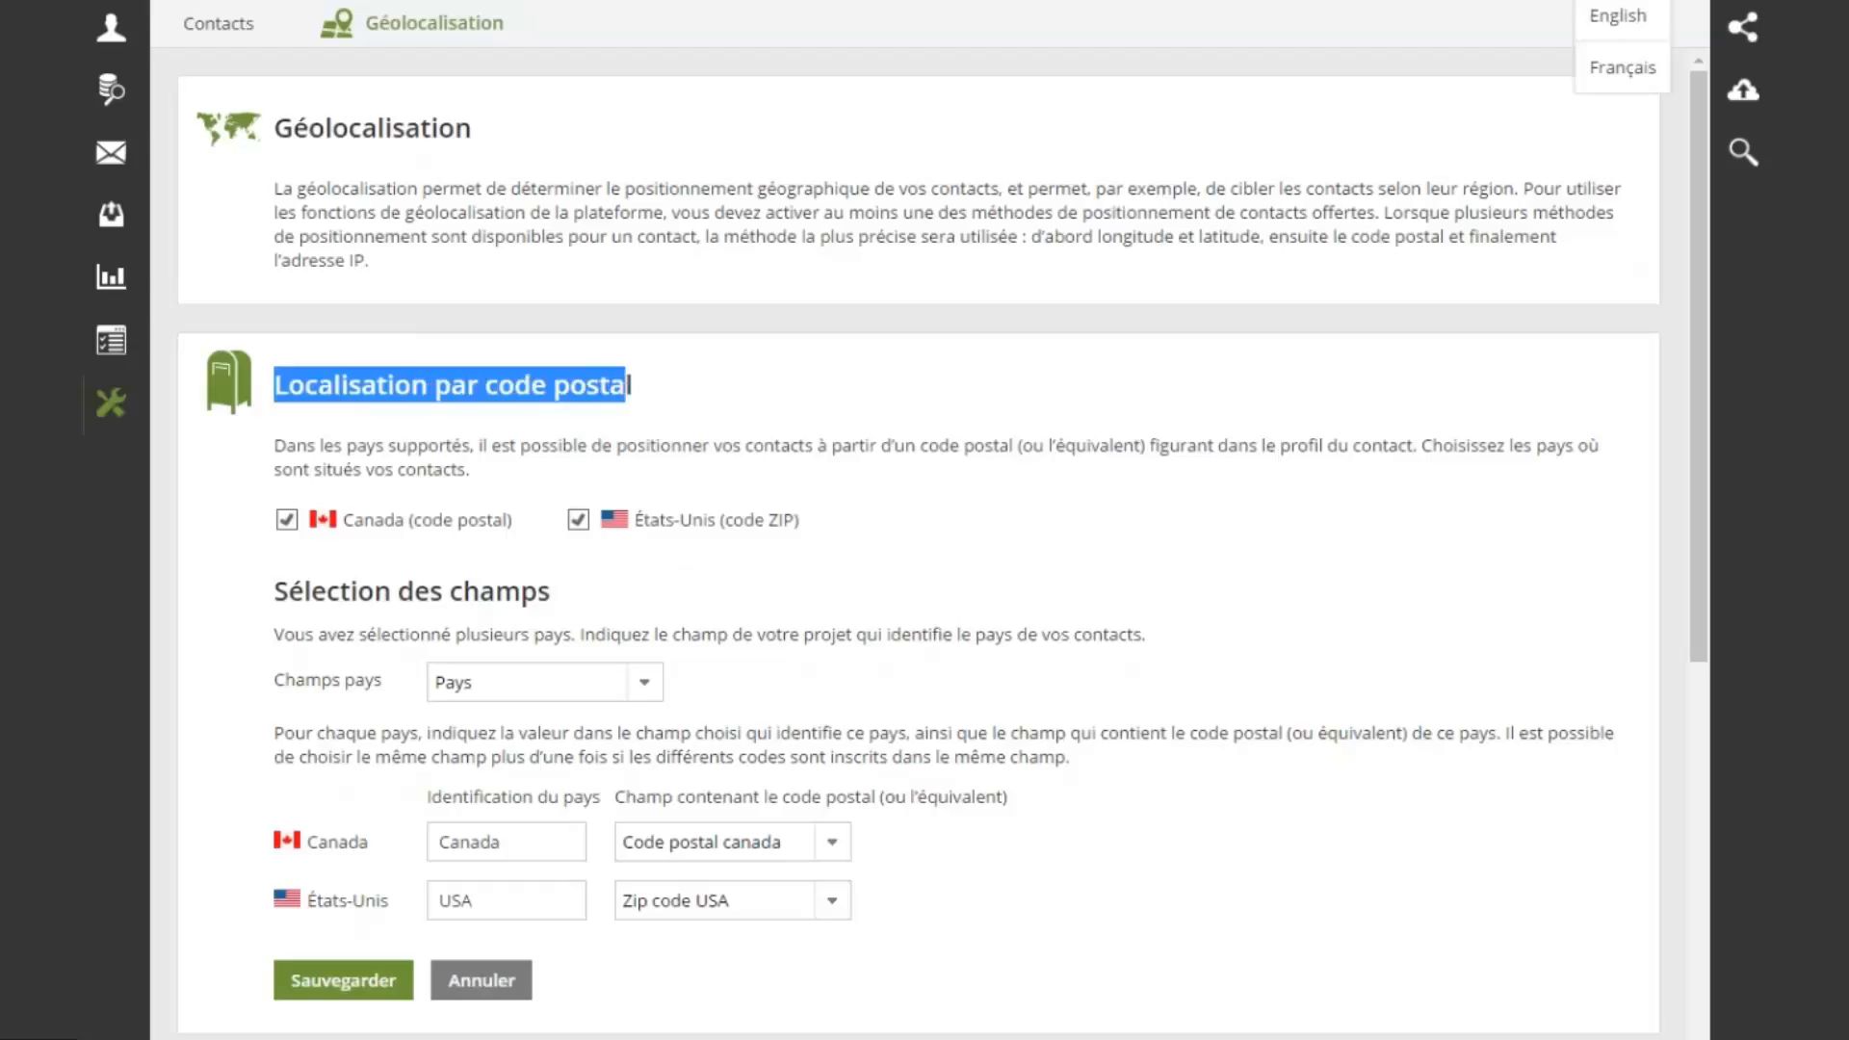
{"action": "left_click", "coordinate": [1621, 25]}
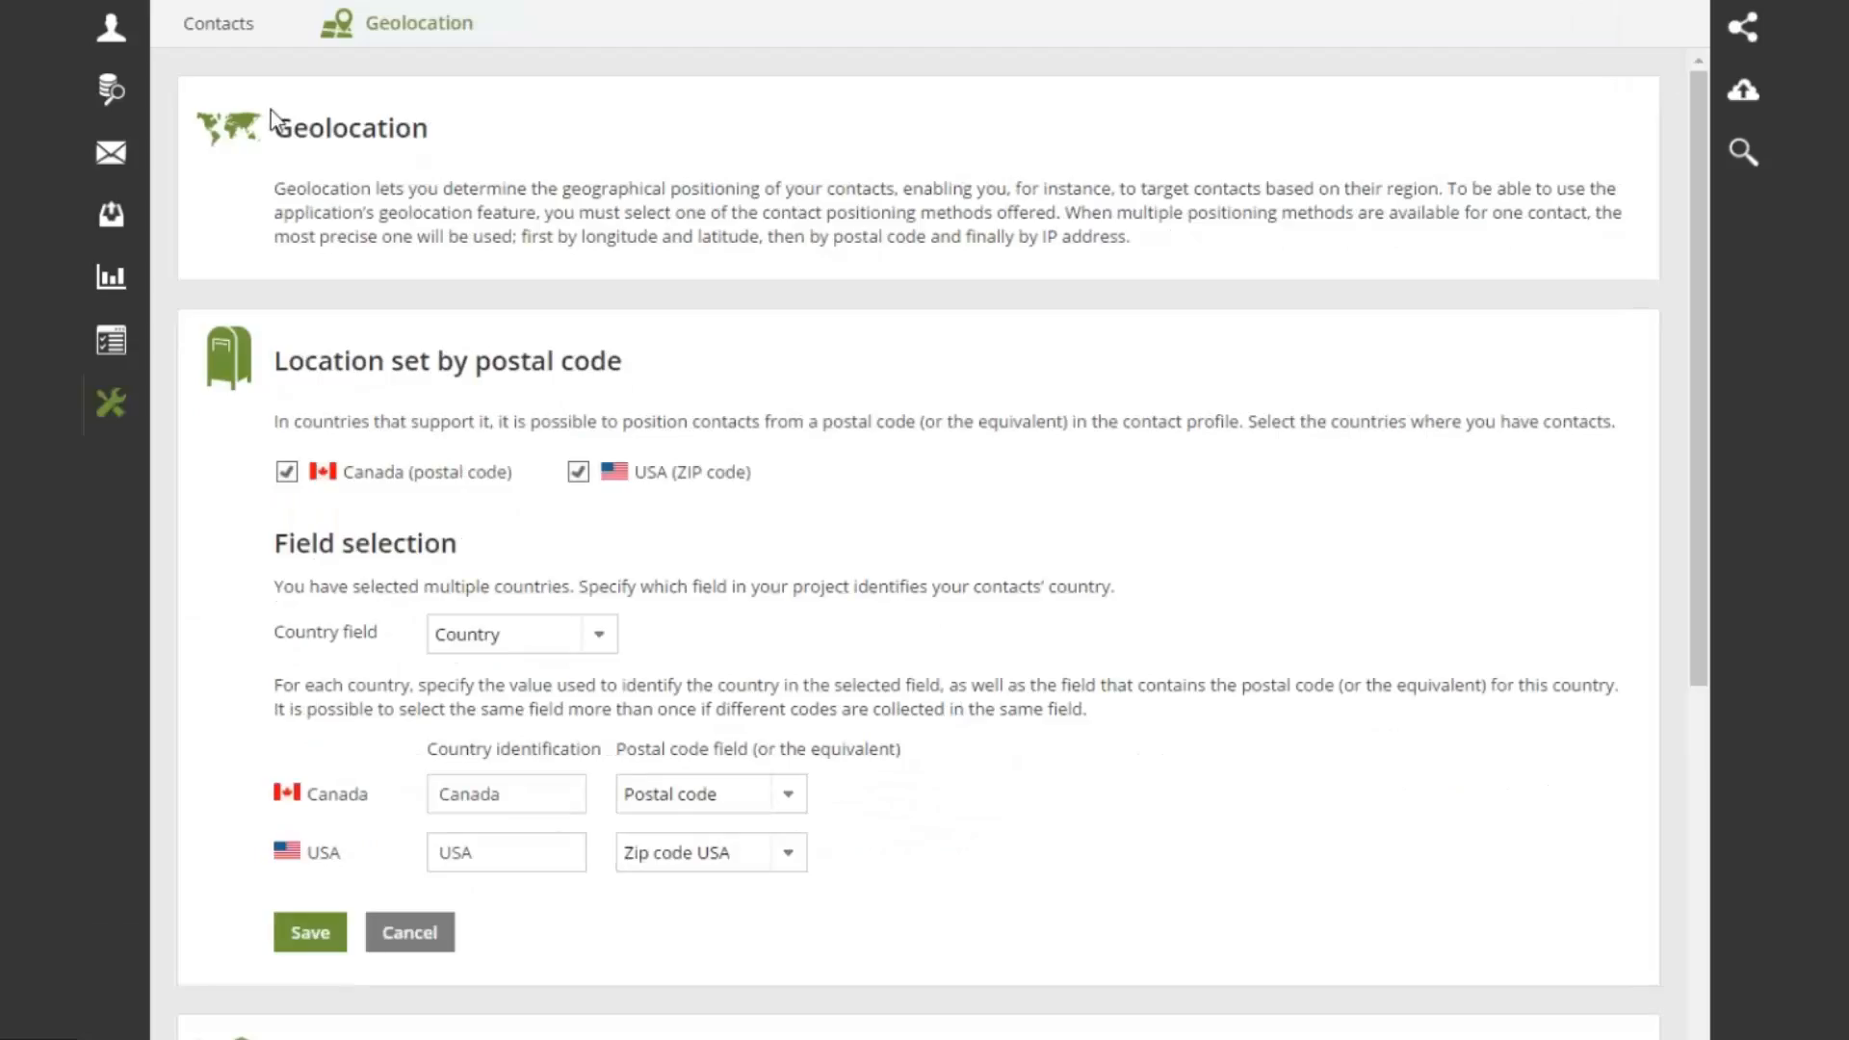
{"action": "mouse_move", "coordinate": [112, 405]}
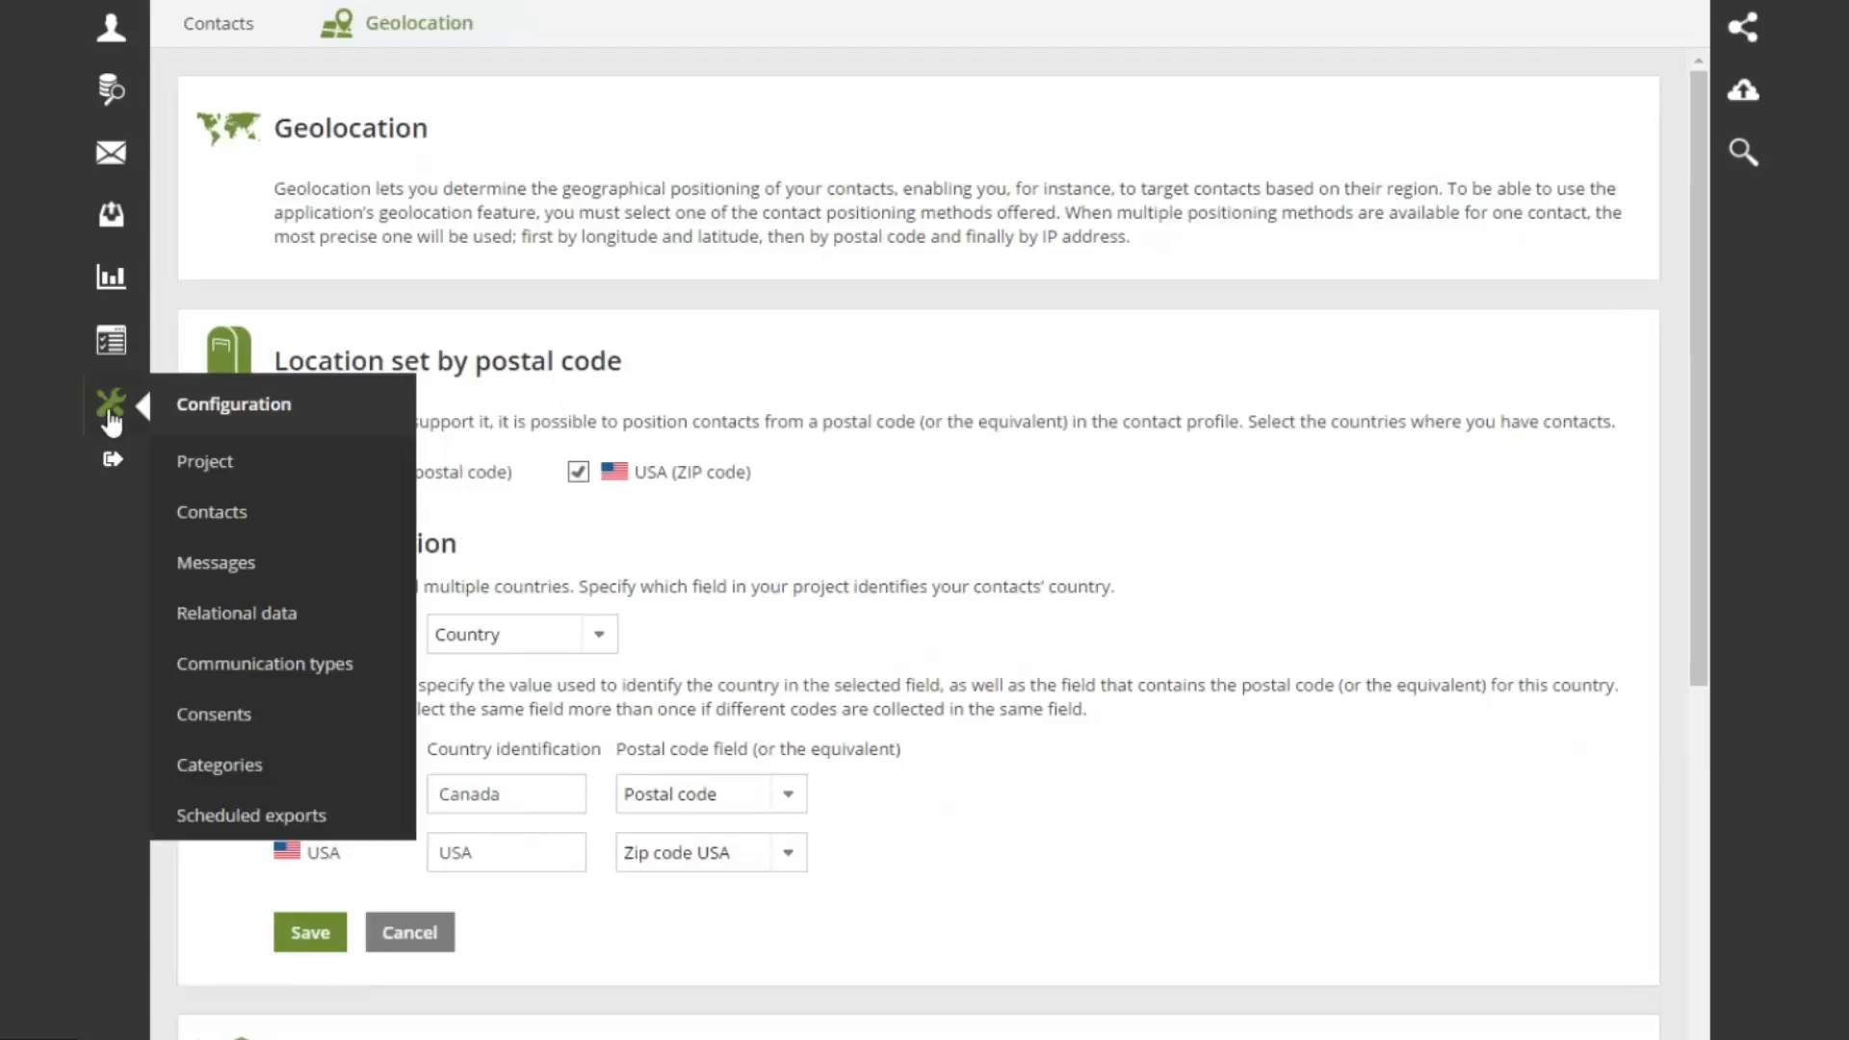
{"action": "left_click", "coordinate": [232, 522]}
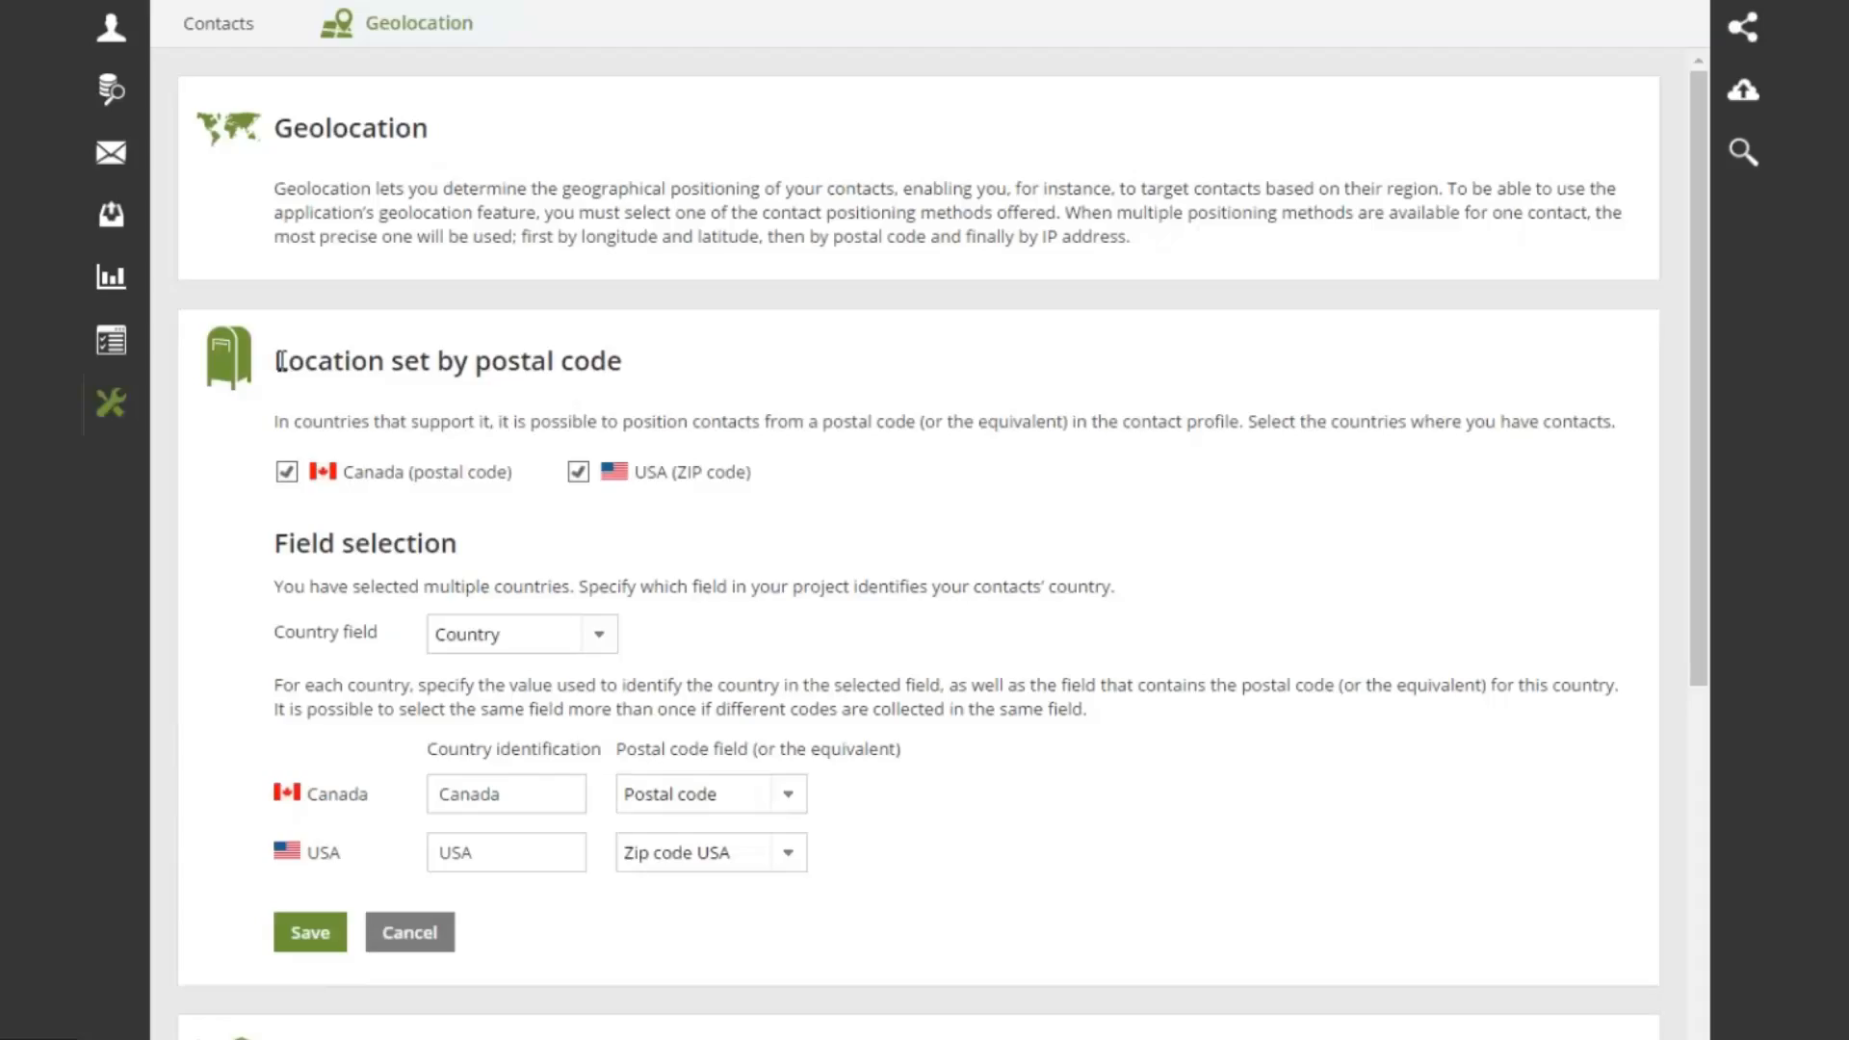
{"action": "left_click_drag", "start_coordinate": [280, 360], "coordinate": [650, 362]}
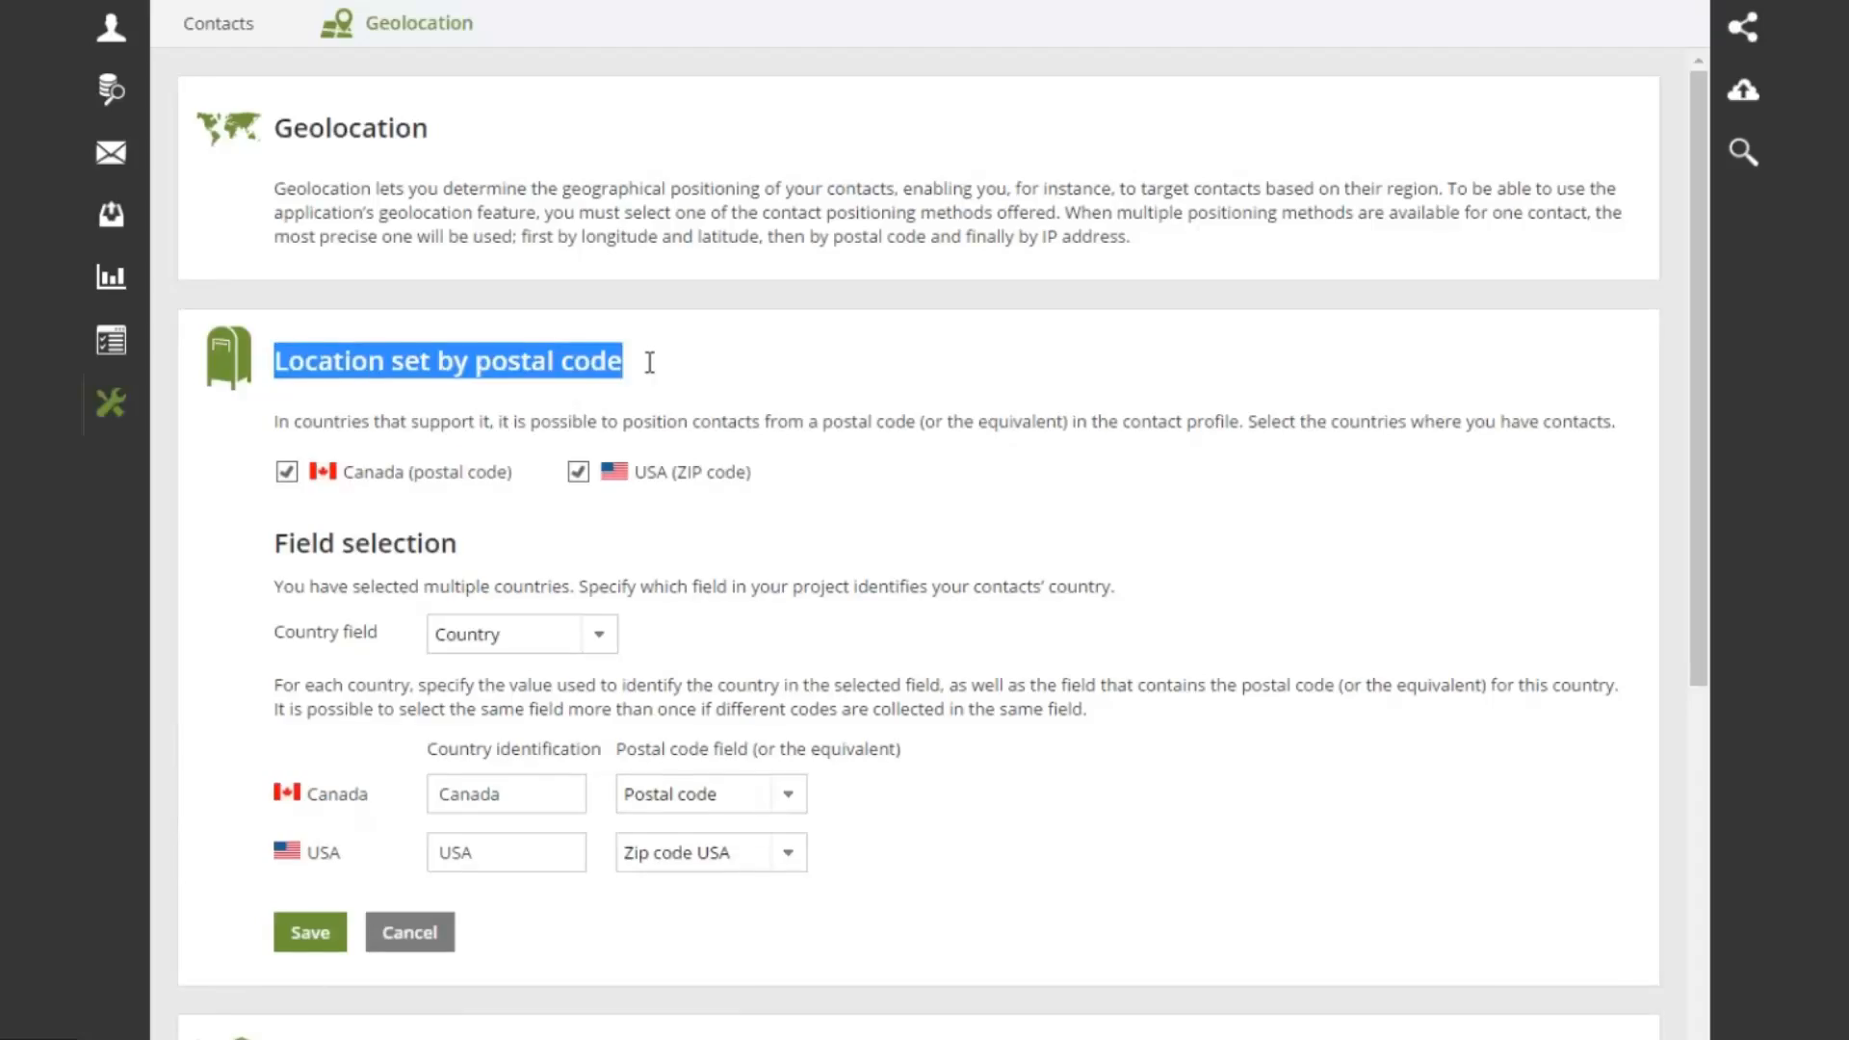
{"action": "scroll", "coordinate": [650, 362], "scroll_direction": "down", "scroll_amount": 7}
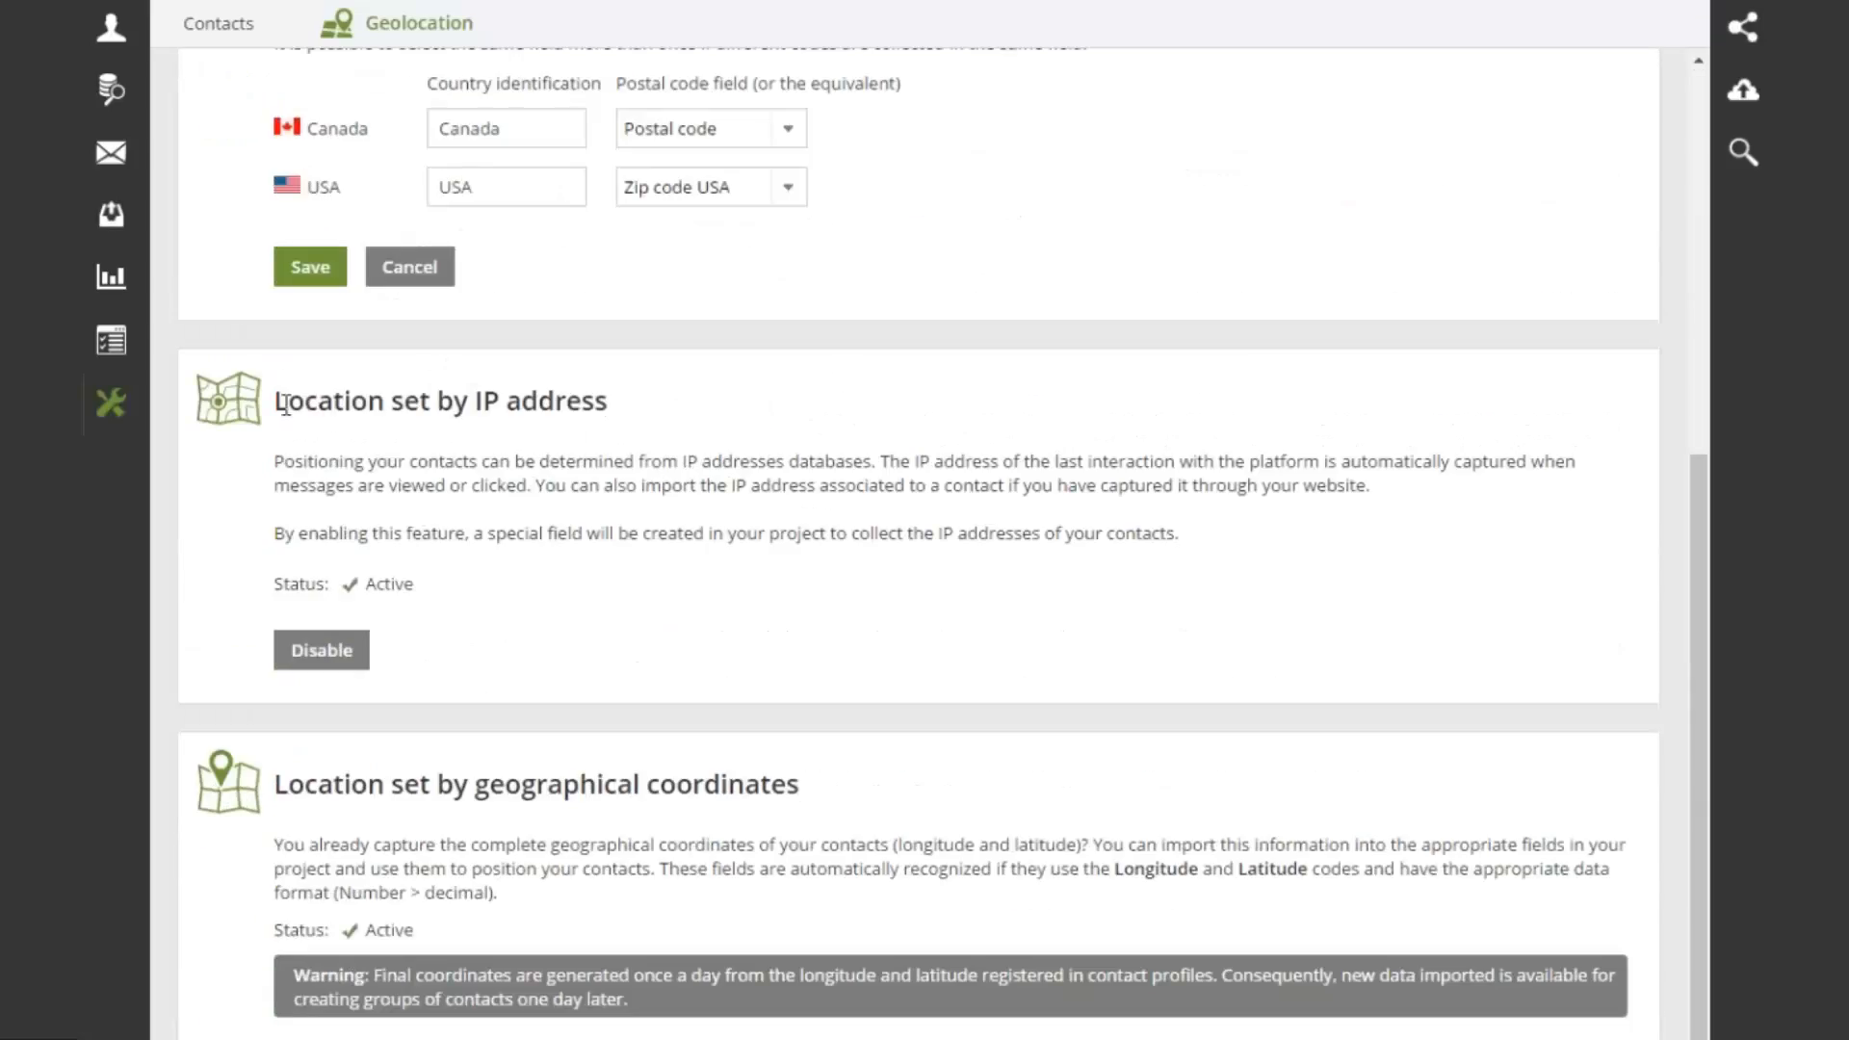
{"action": "left_click_drag", "start_coordinate": [286, 405], "coordinate": [638, 410]}
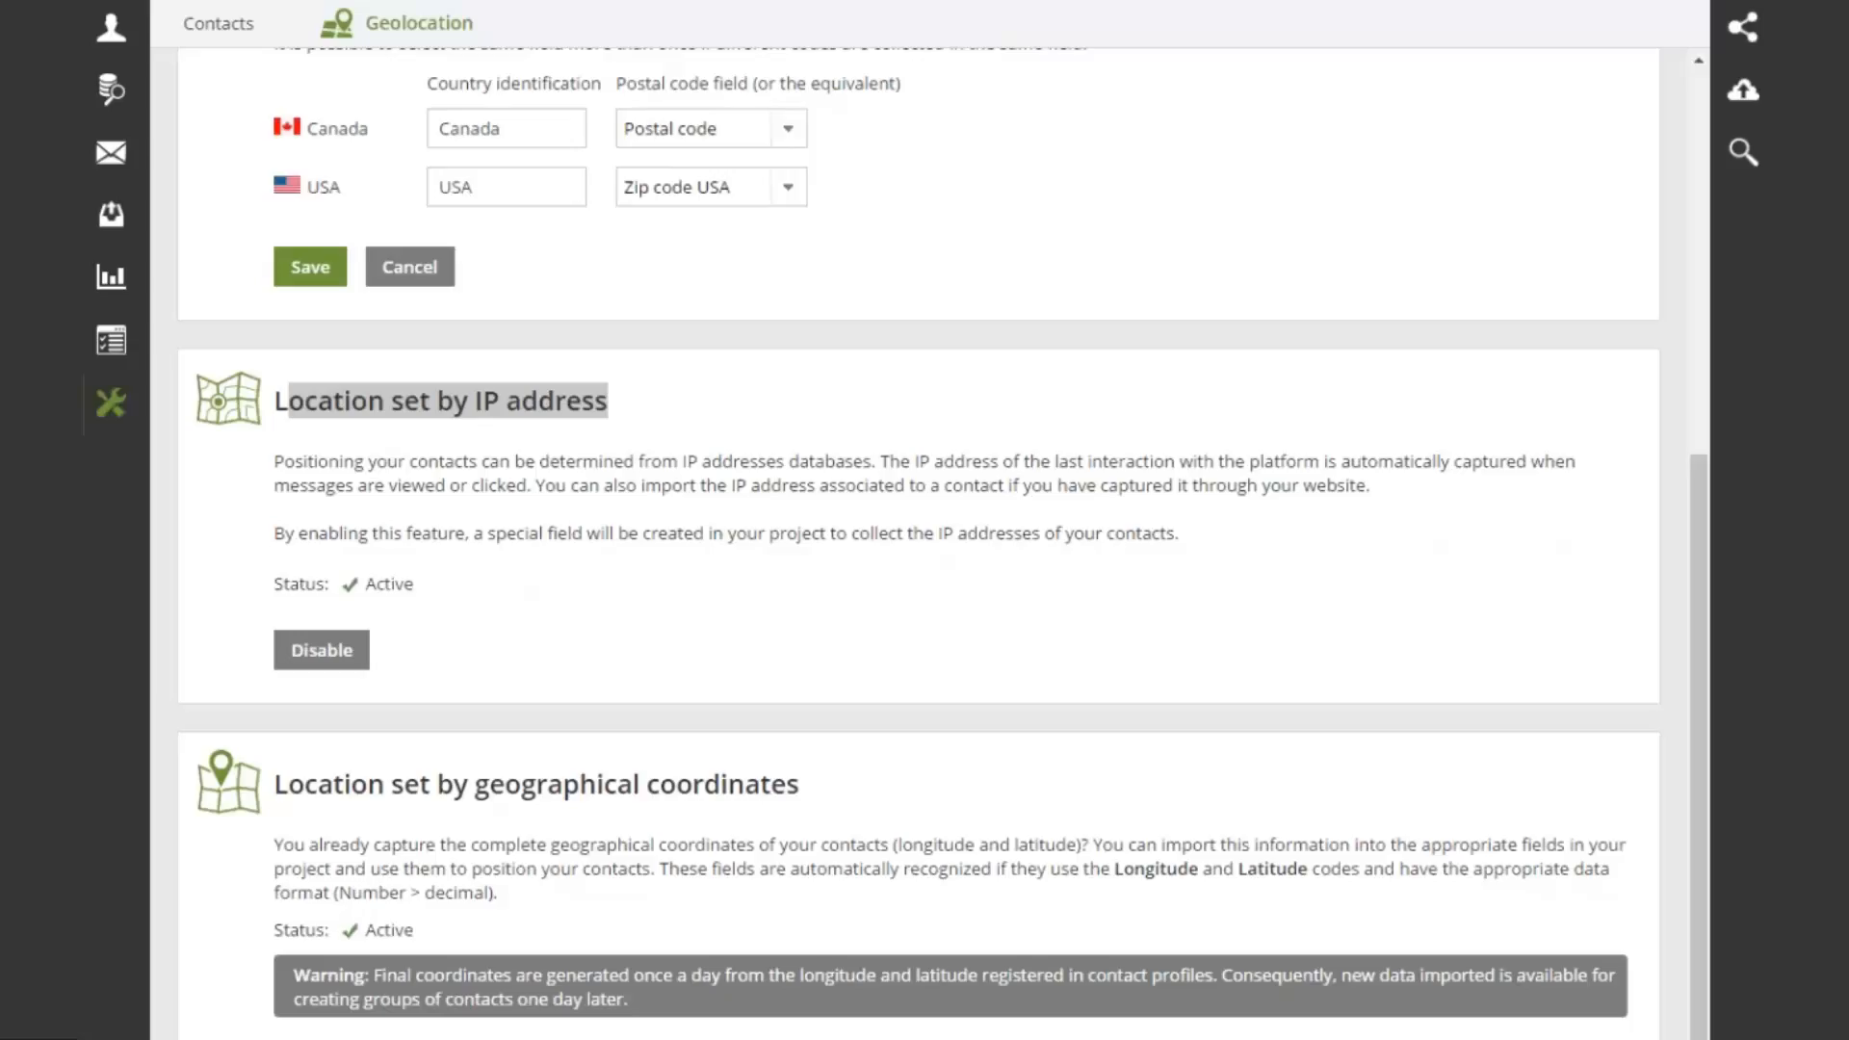
{"action": "left_click", "coordinate": [960, 454]}
{"action": "scroll", "coordinate": [961, 454], "scroll_direction": "up", "scroll_amount": 3}
{"action": "scroll", "coordinate": [960, 455], "scroll_direction": "up", "scroll_amount": 1}
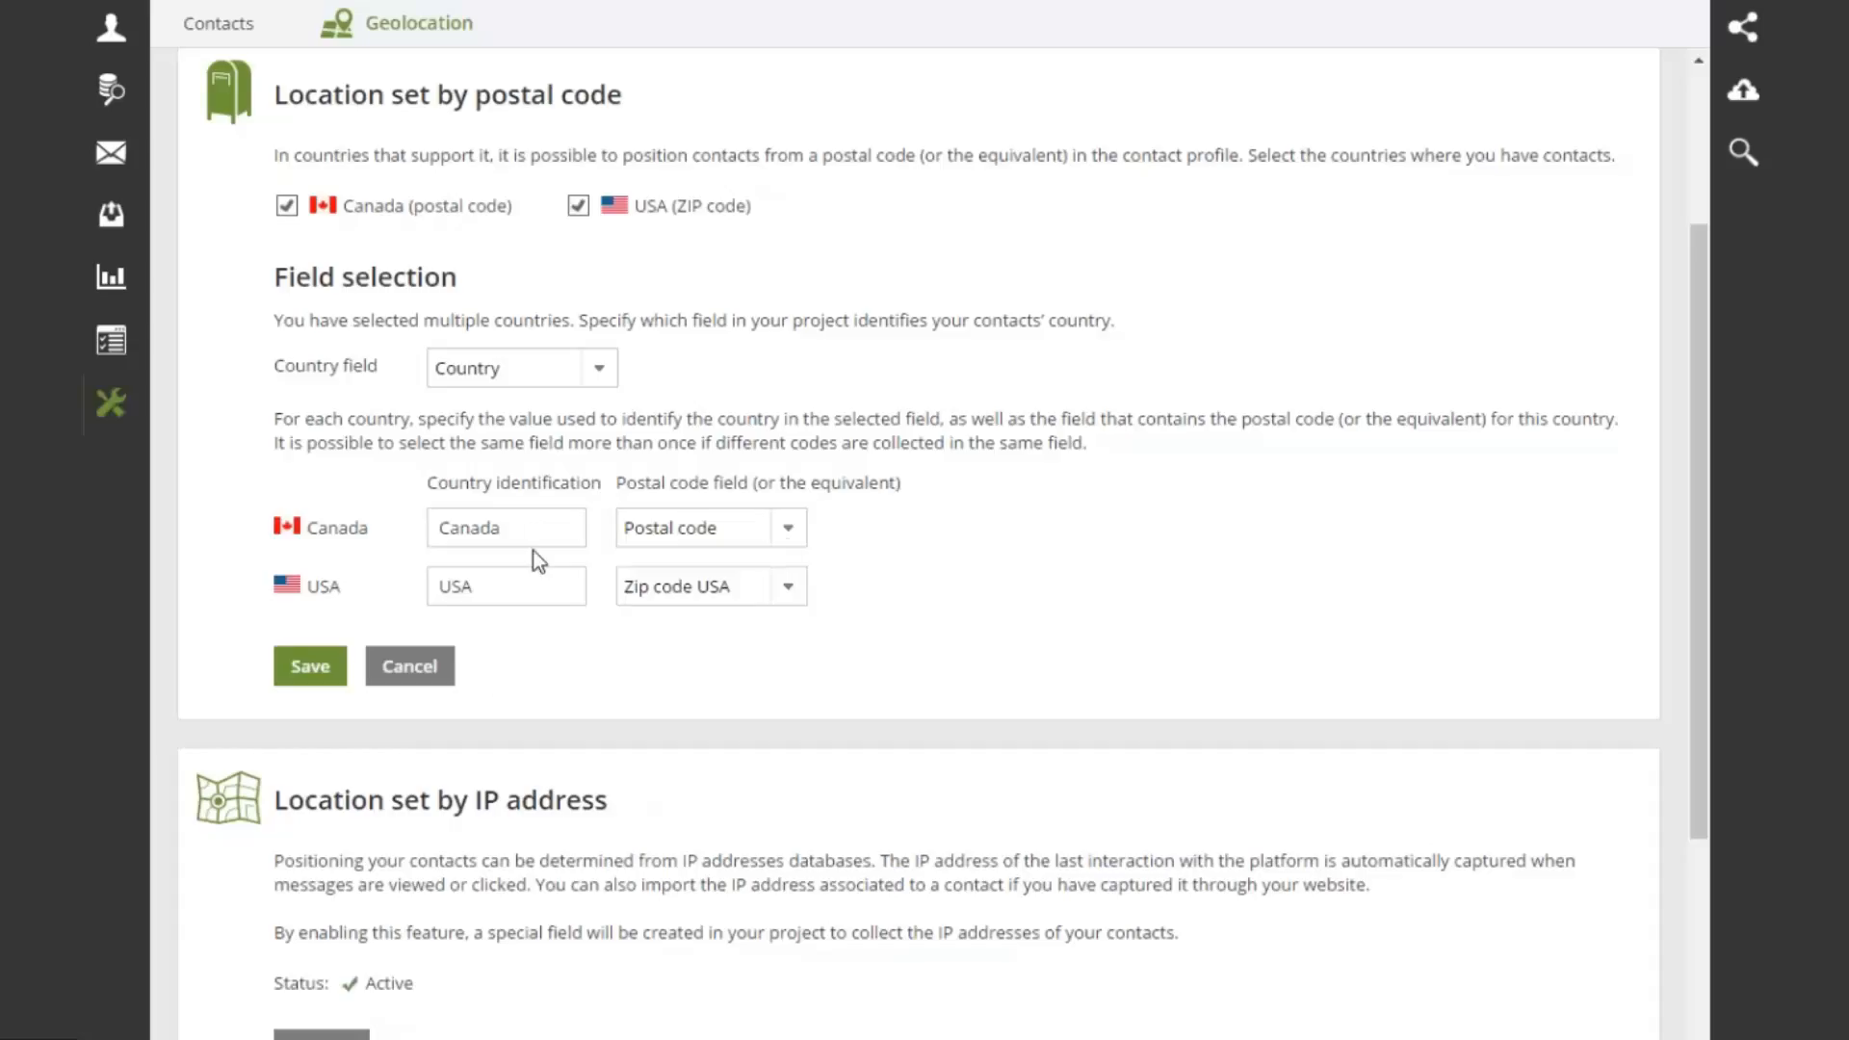
{"action": "left_click", "coordinate": [789, 529]}
{"action": "left_click", "coordinate": [737, 689]}
{"action": "left_click", "coordinate": [790, 589]}
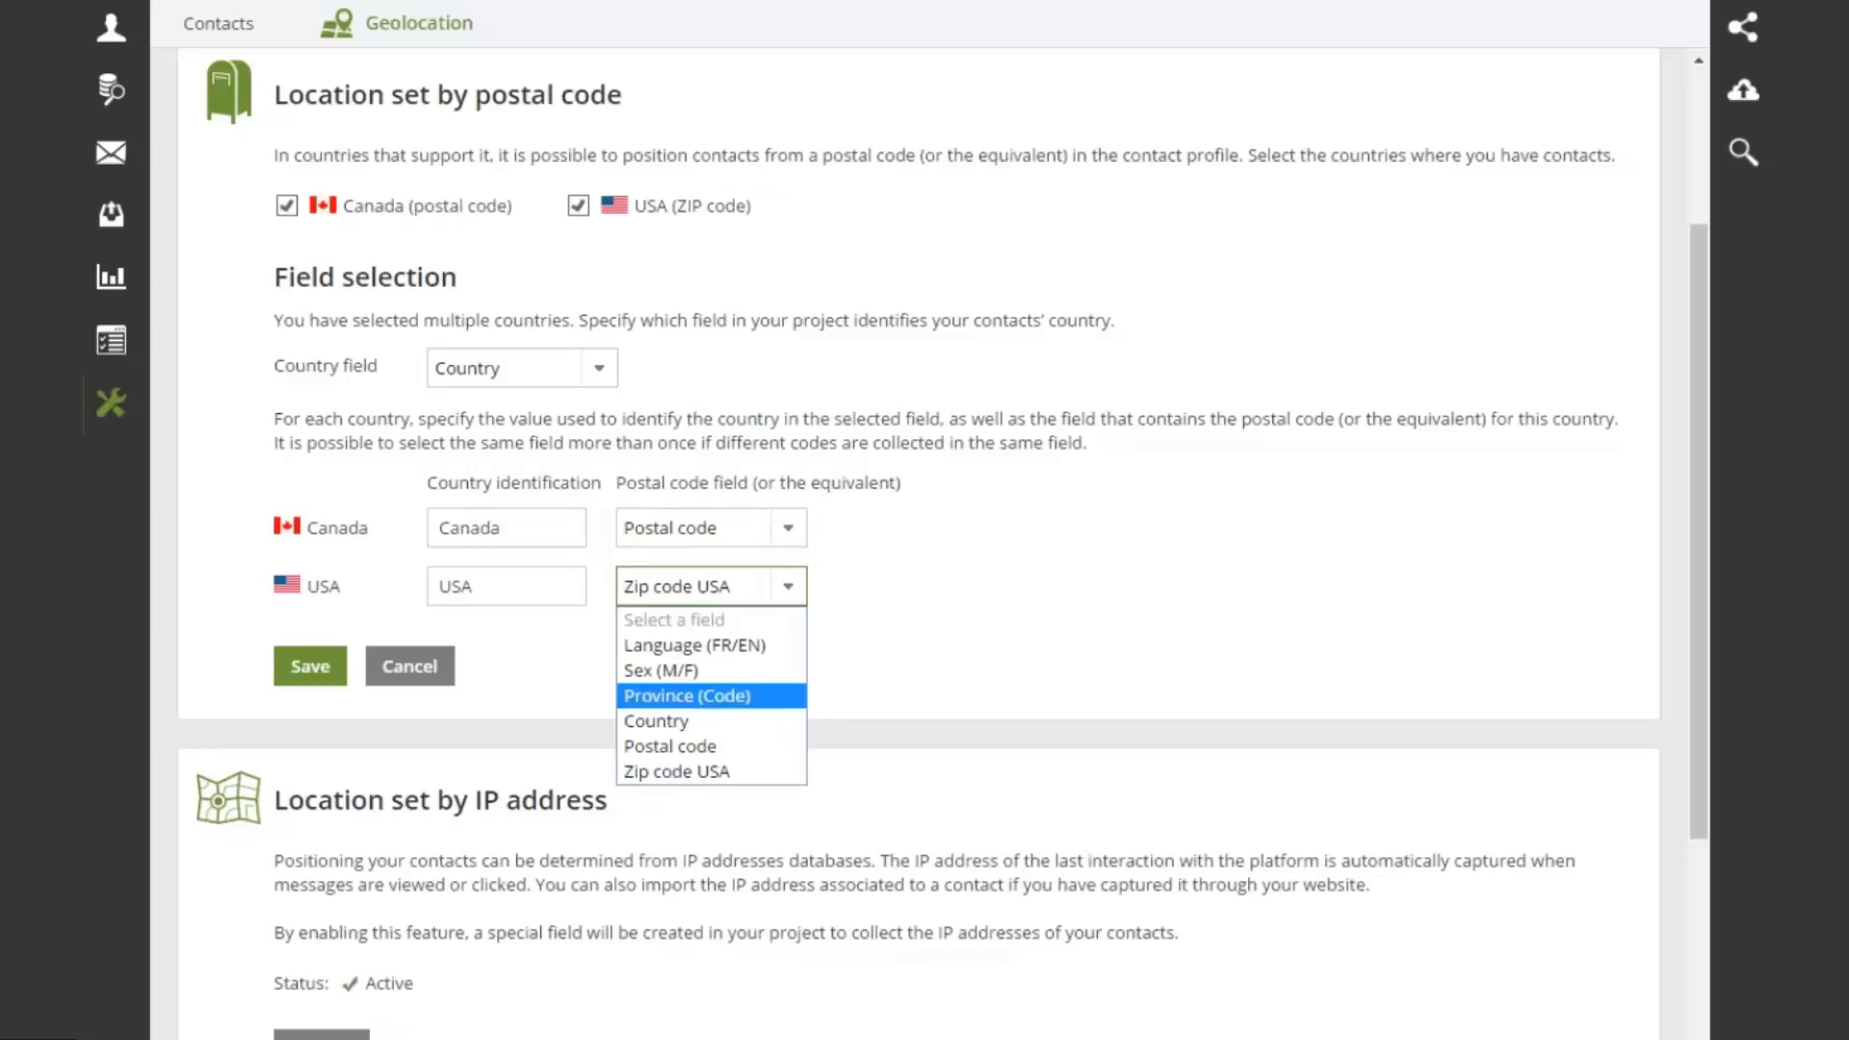
{"action": "key", "text": "Escape"}
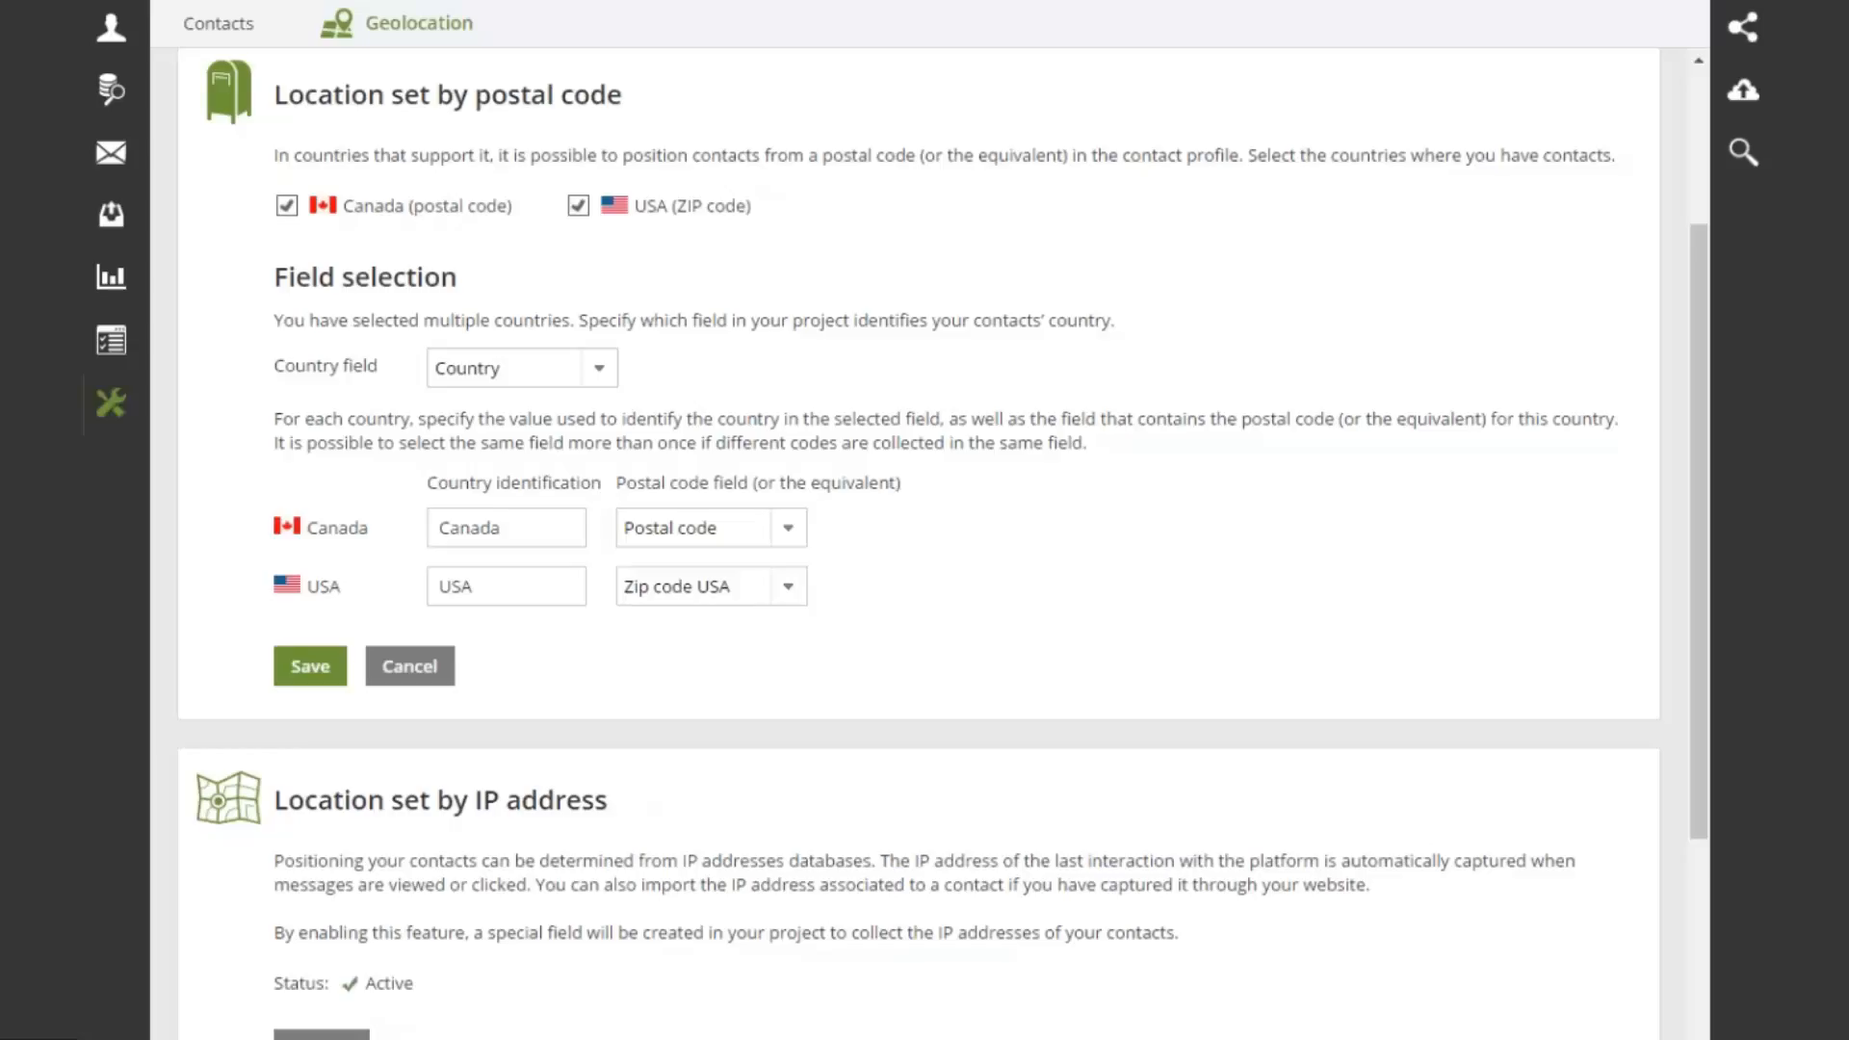
{"action": "scroll", "coordinate": [1062, 622], "scroll_direction": "down", "scroll_amount": 3}
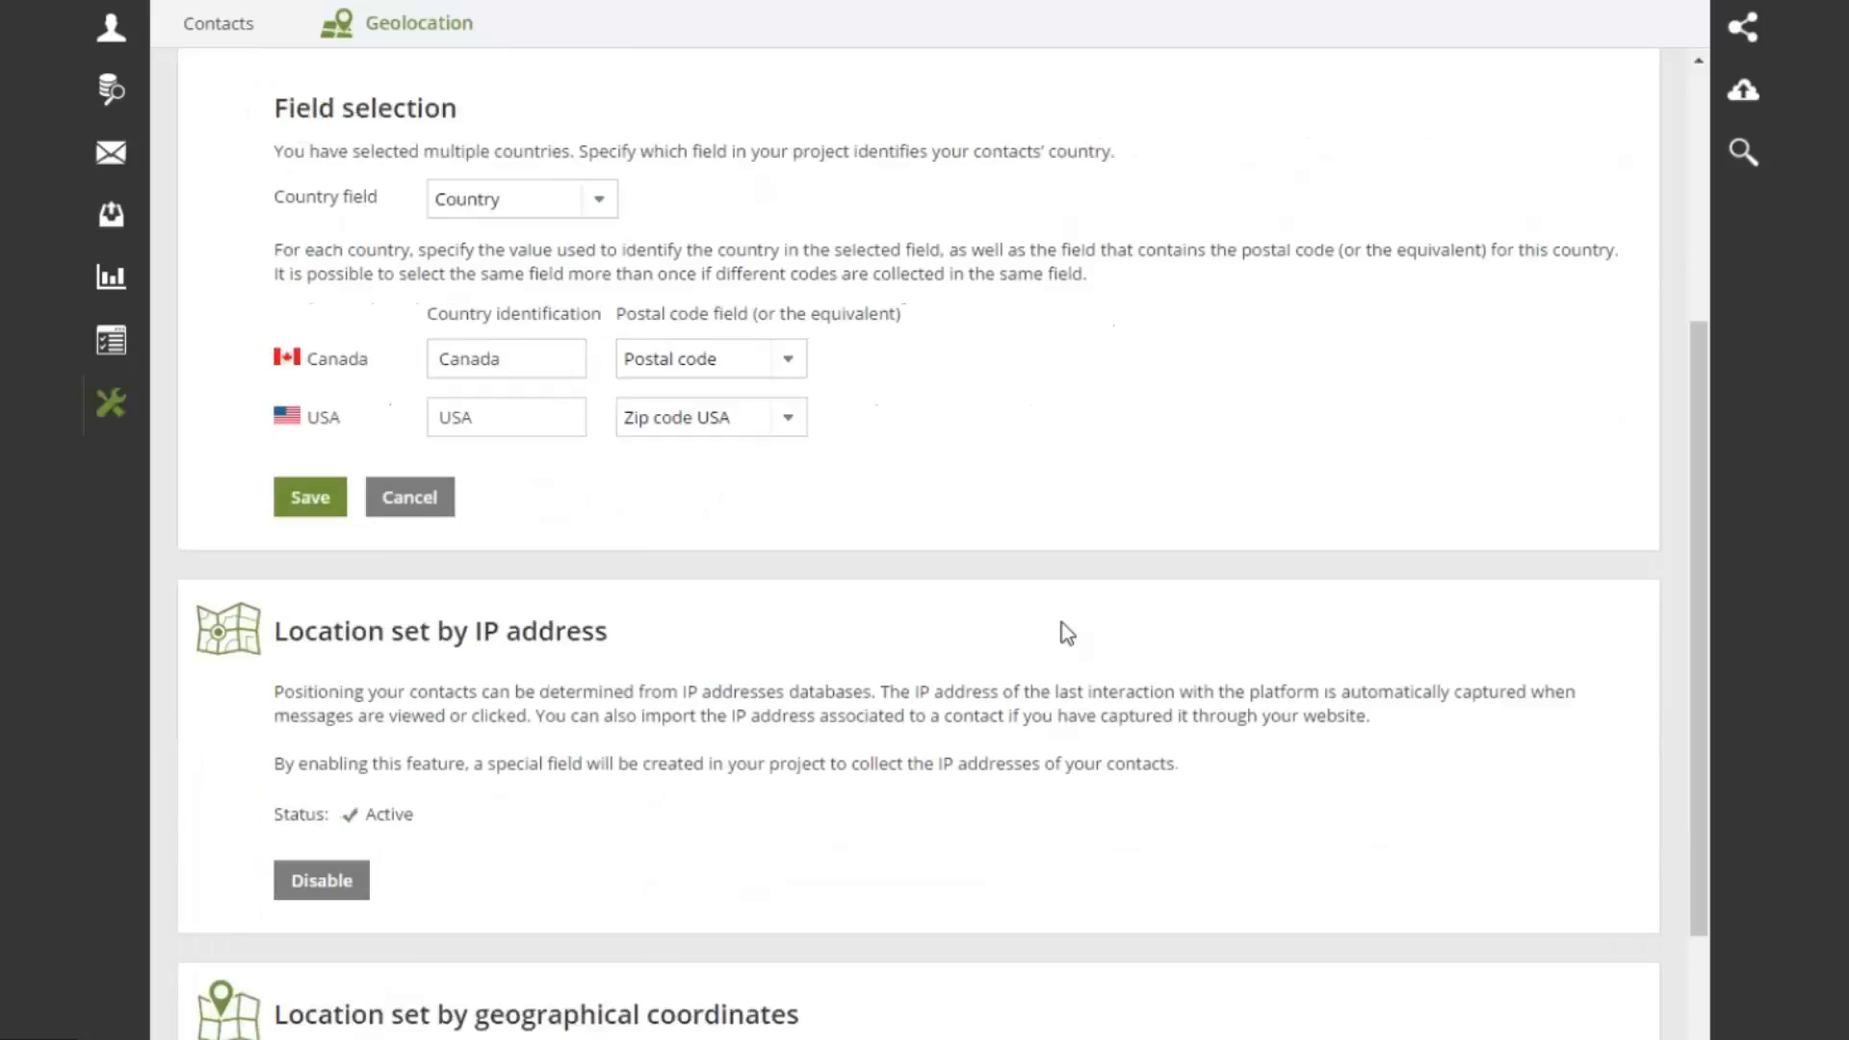
{"action": "scroll", "coordinate": [1061, 622], "scroll_direction": "down", "scroll_amount": 2}
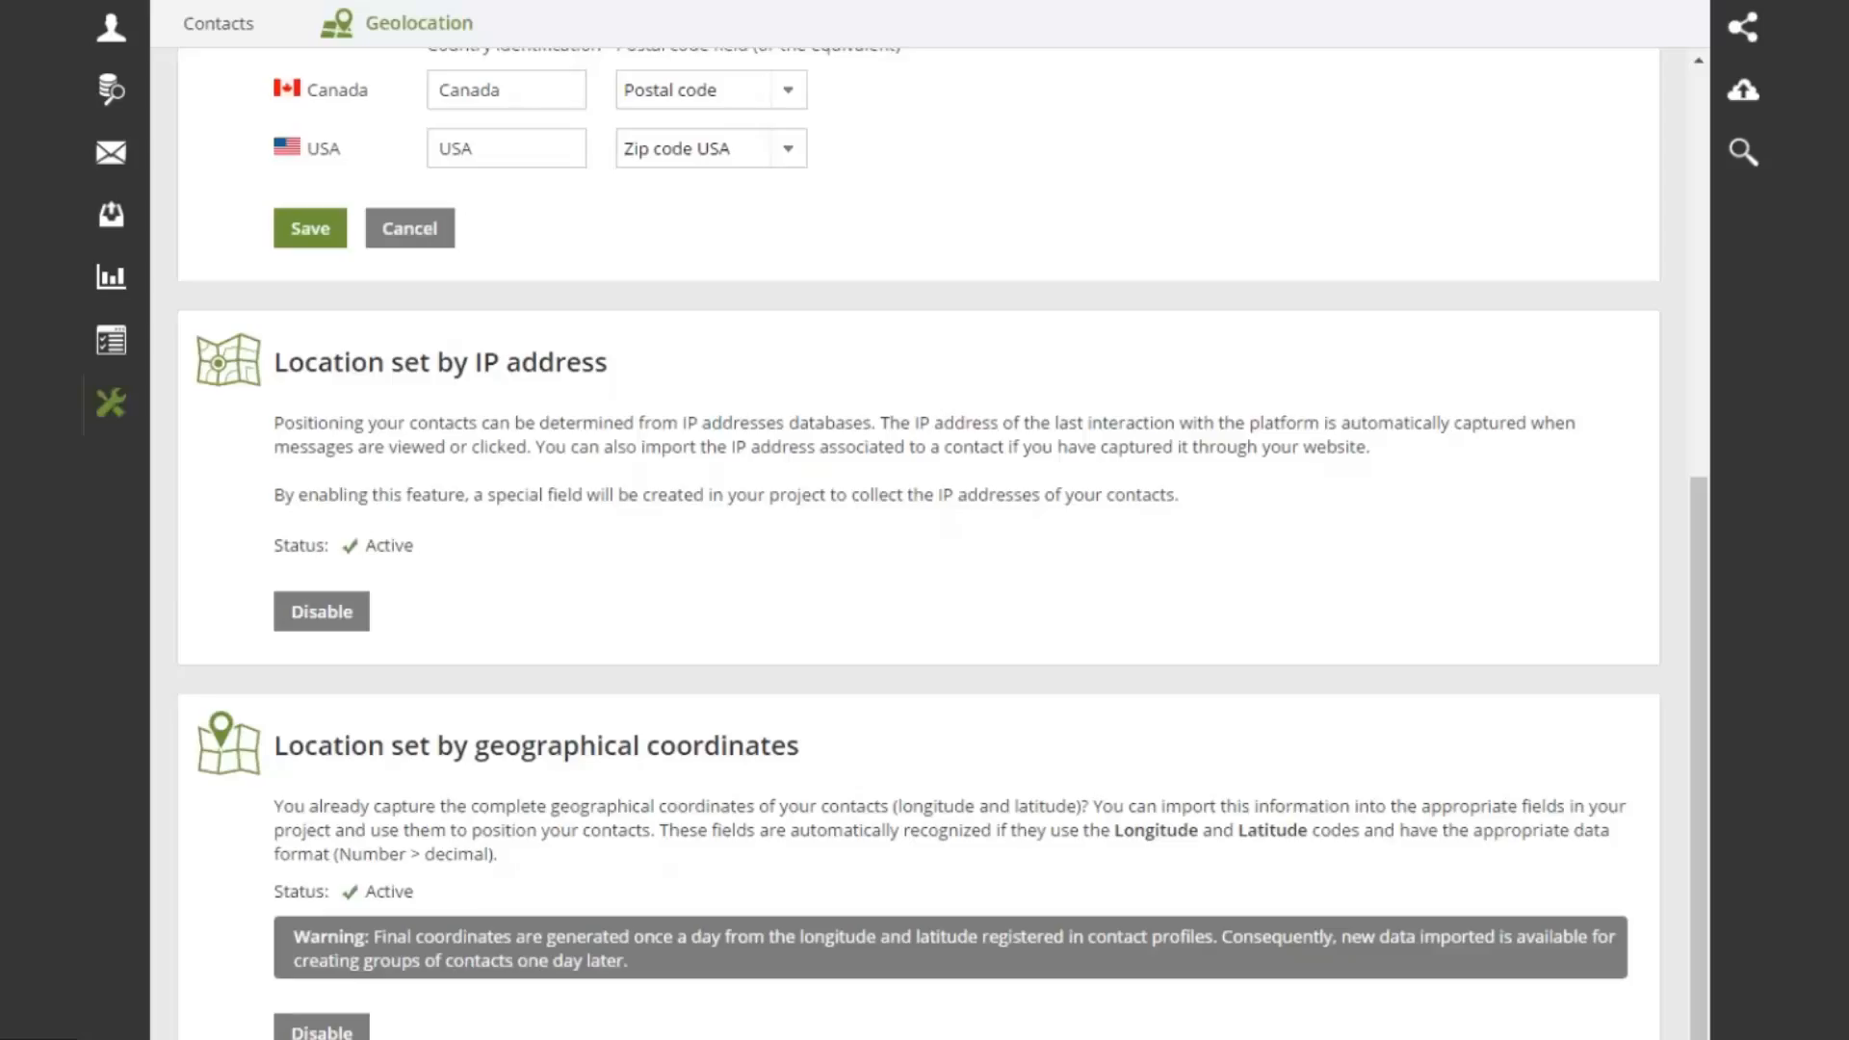
{"action": "mouse_move", "coordinate": [114, 404]}
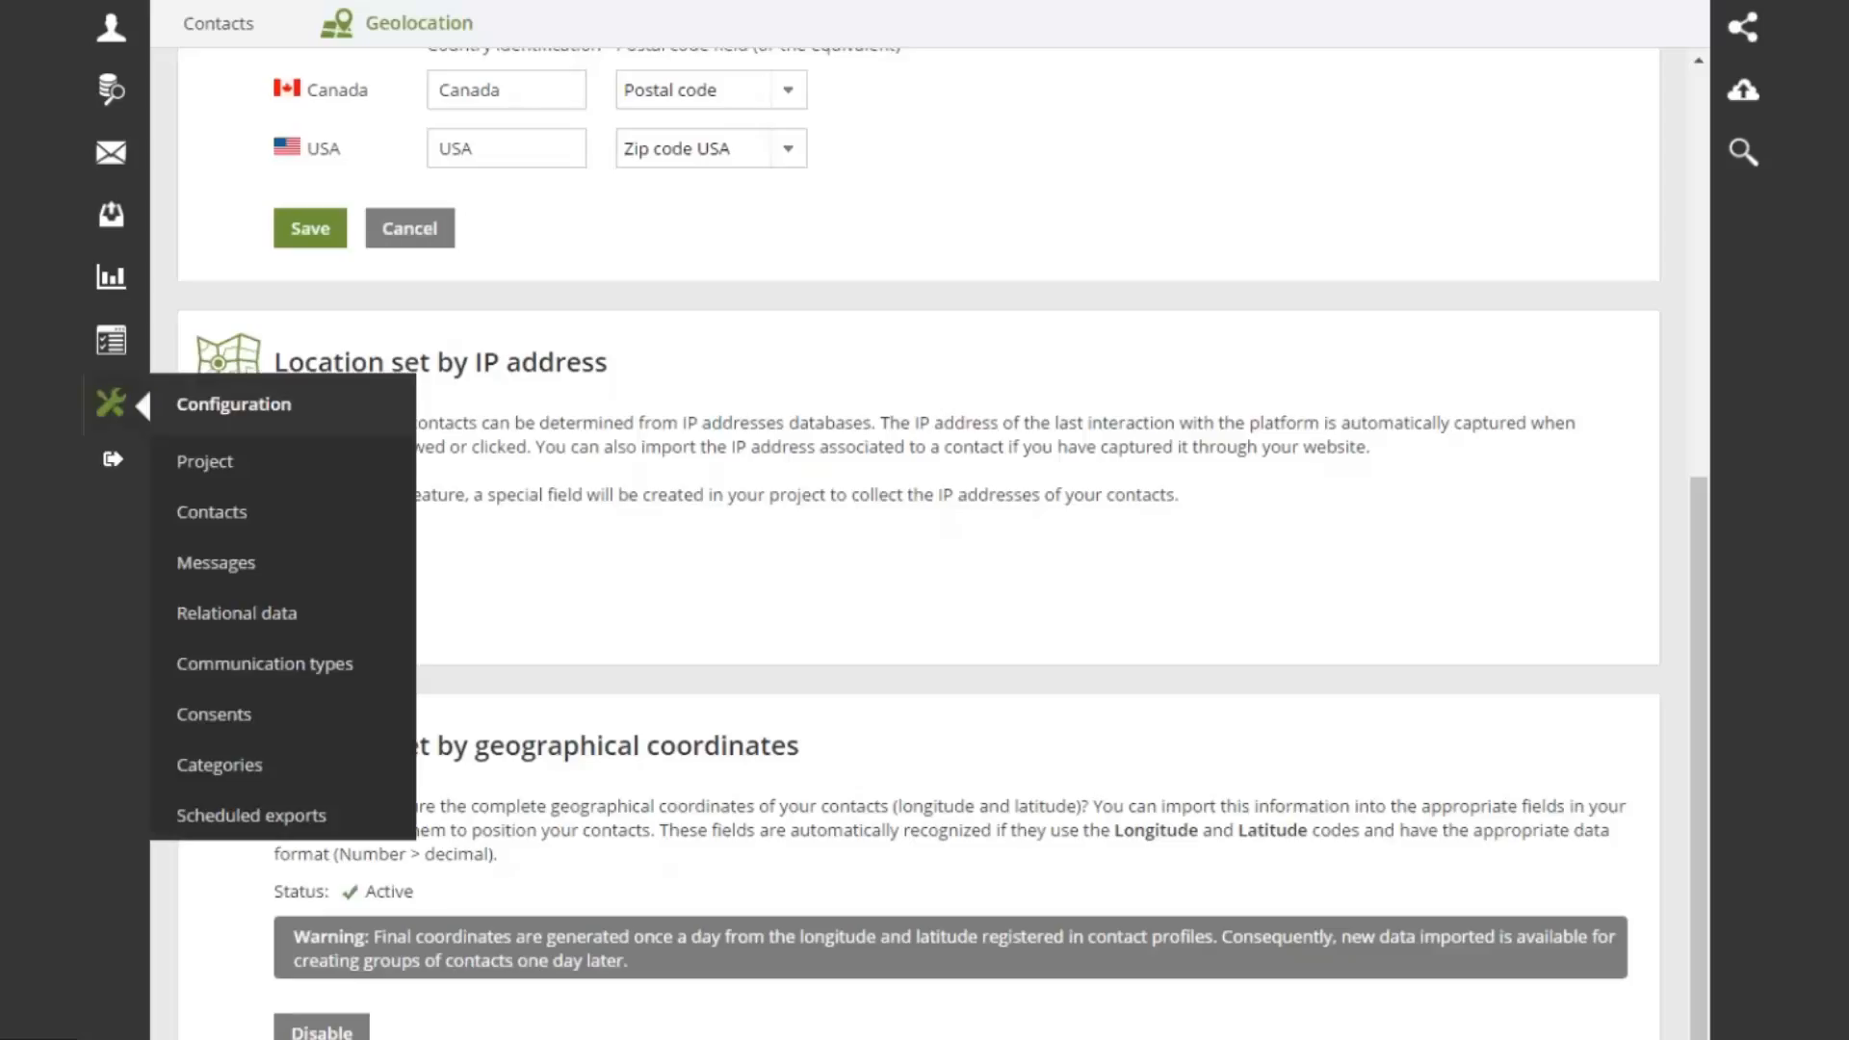
Scroll the project fields to the Geolocation section's Latitude and Longitude decimal fields
{"action": "left_click", "coordinate": [204, 462]}
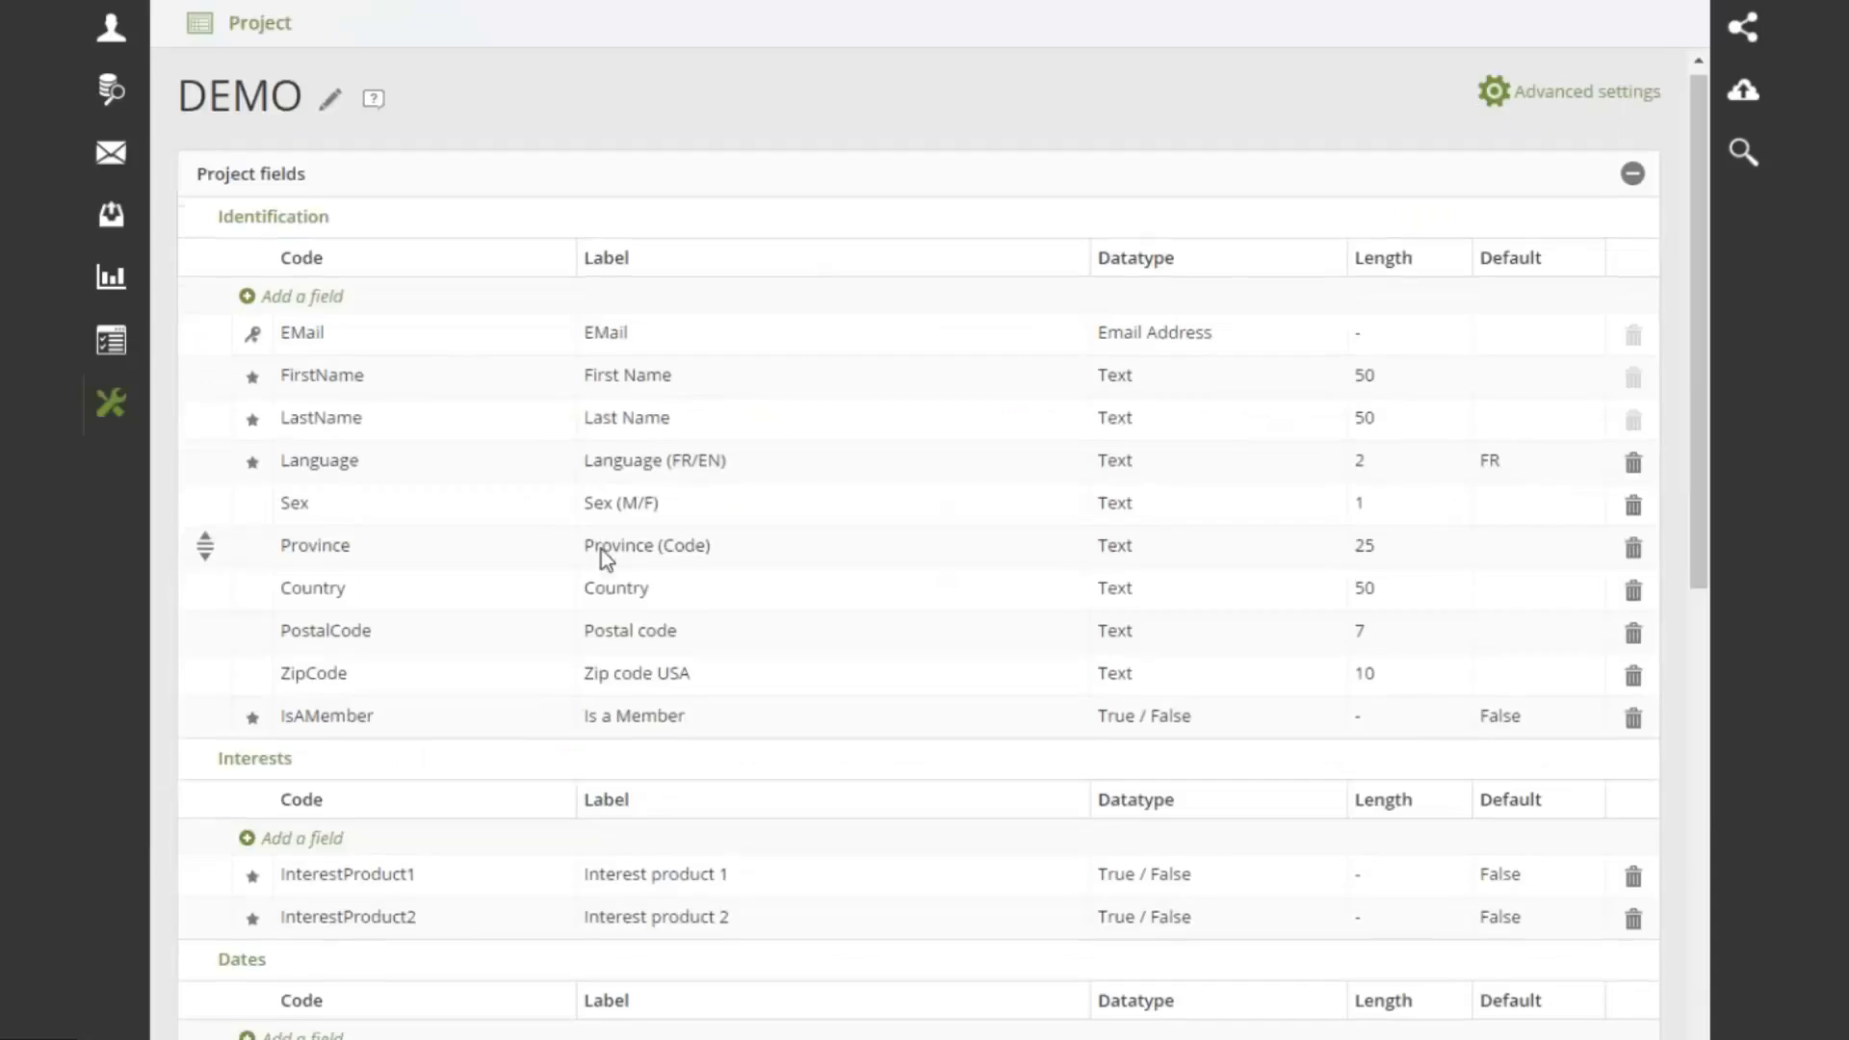
{"action": "scroll", "coordinate": [601, 549], "scroll_direction": "down", "scroll_amount": 1}
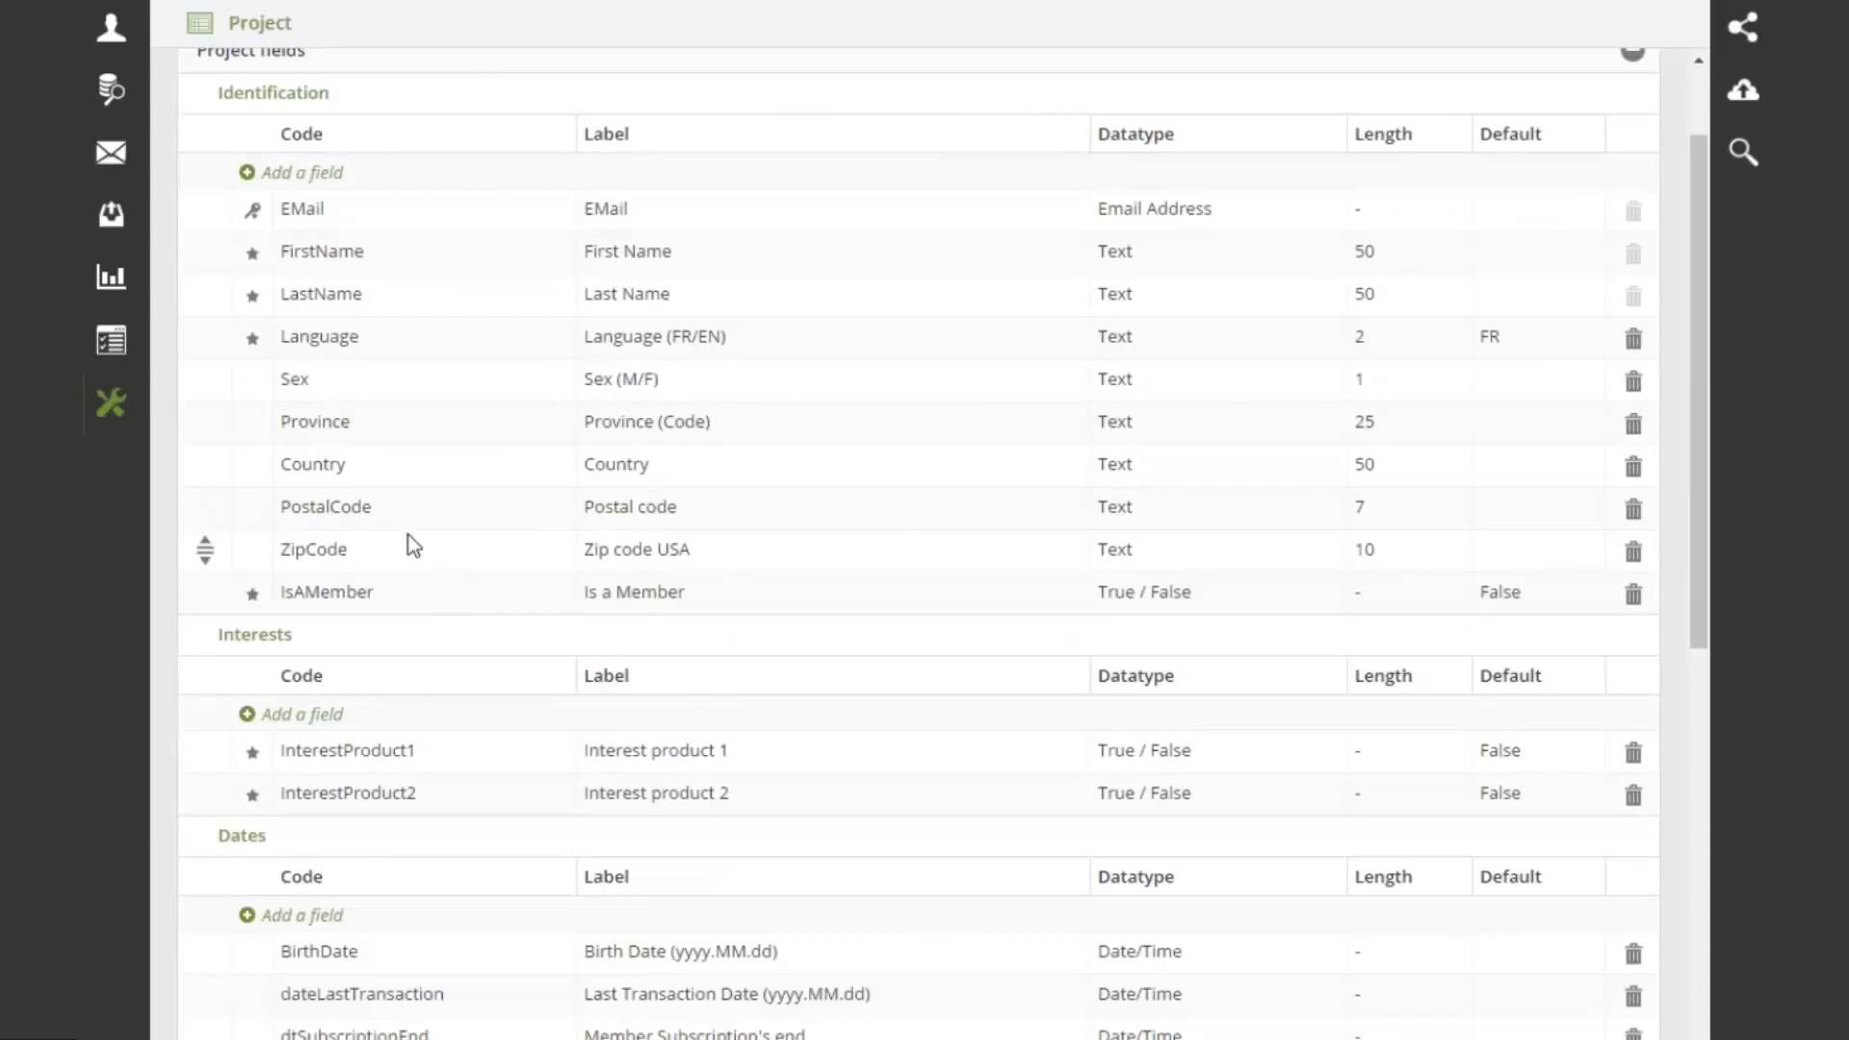
{"action": "scroll", "coordinate": [412, 544], "scroll_direction": "down", "scroll_amount": 4}
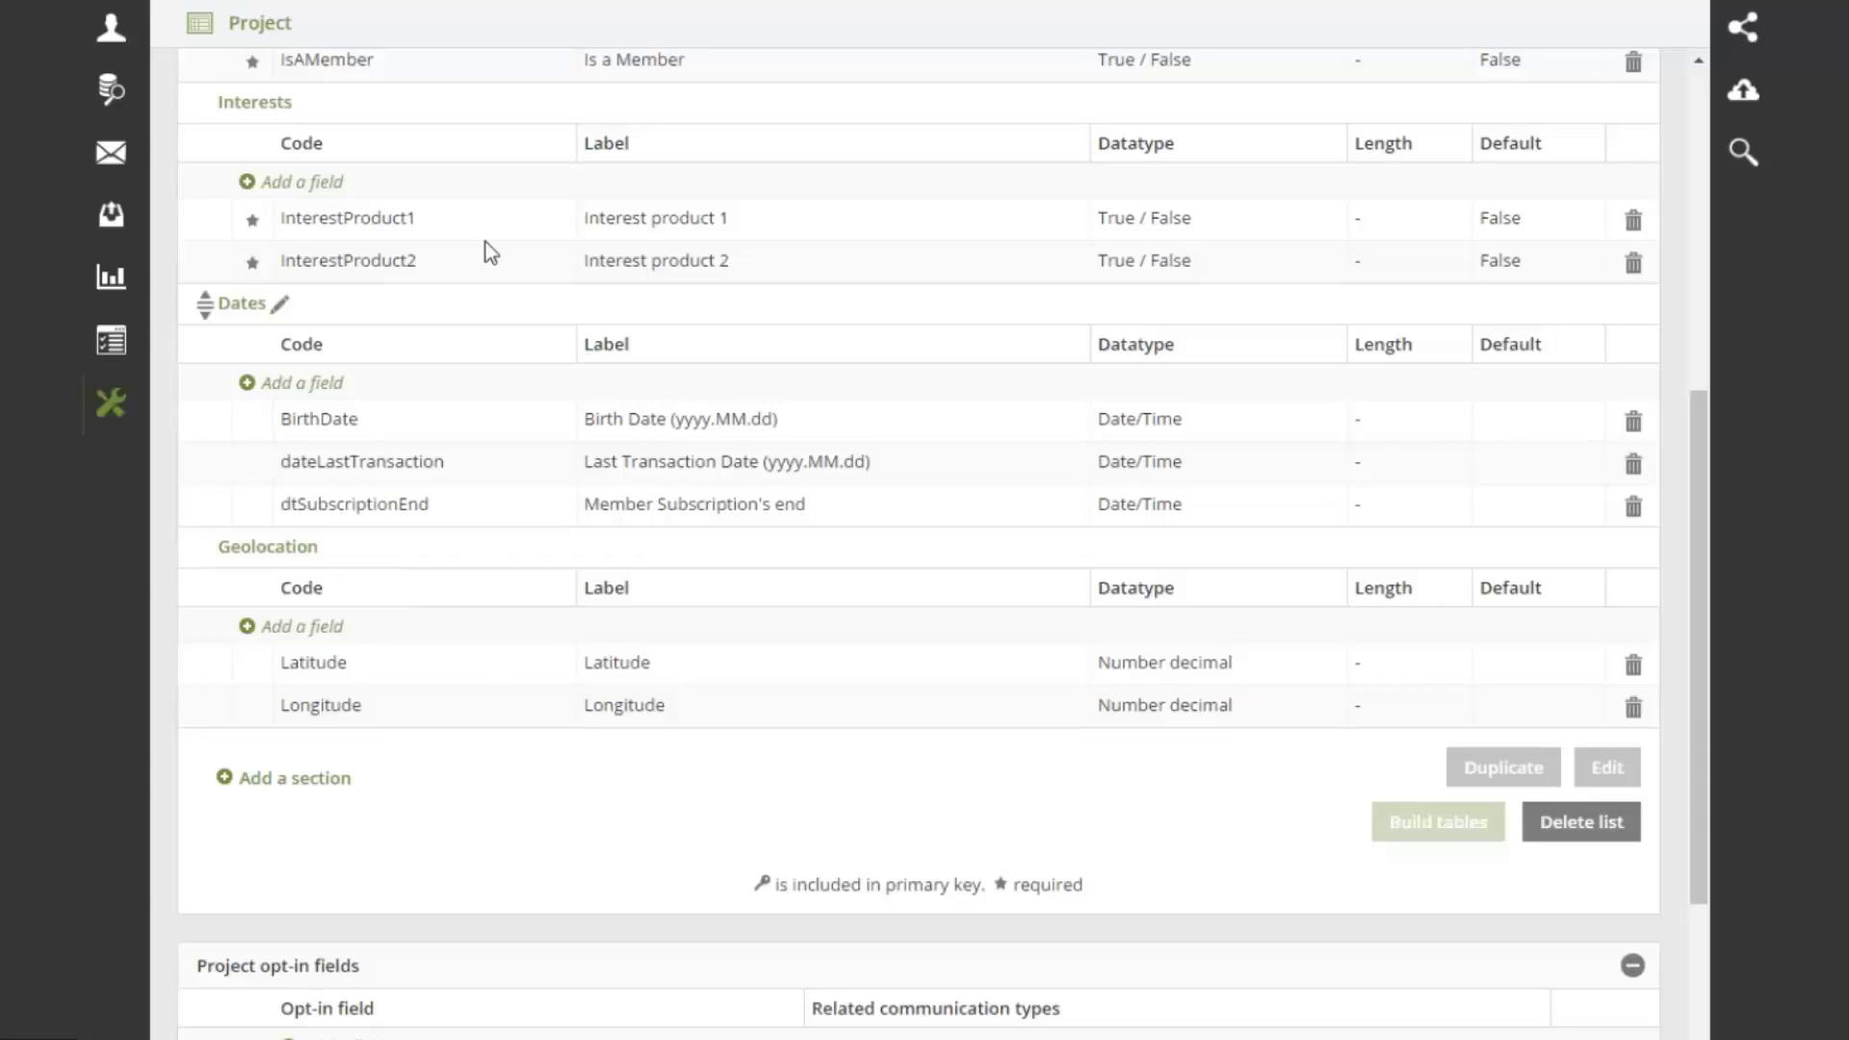
{"action": "mouse_move", "coordinate": [115, 38]}
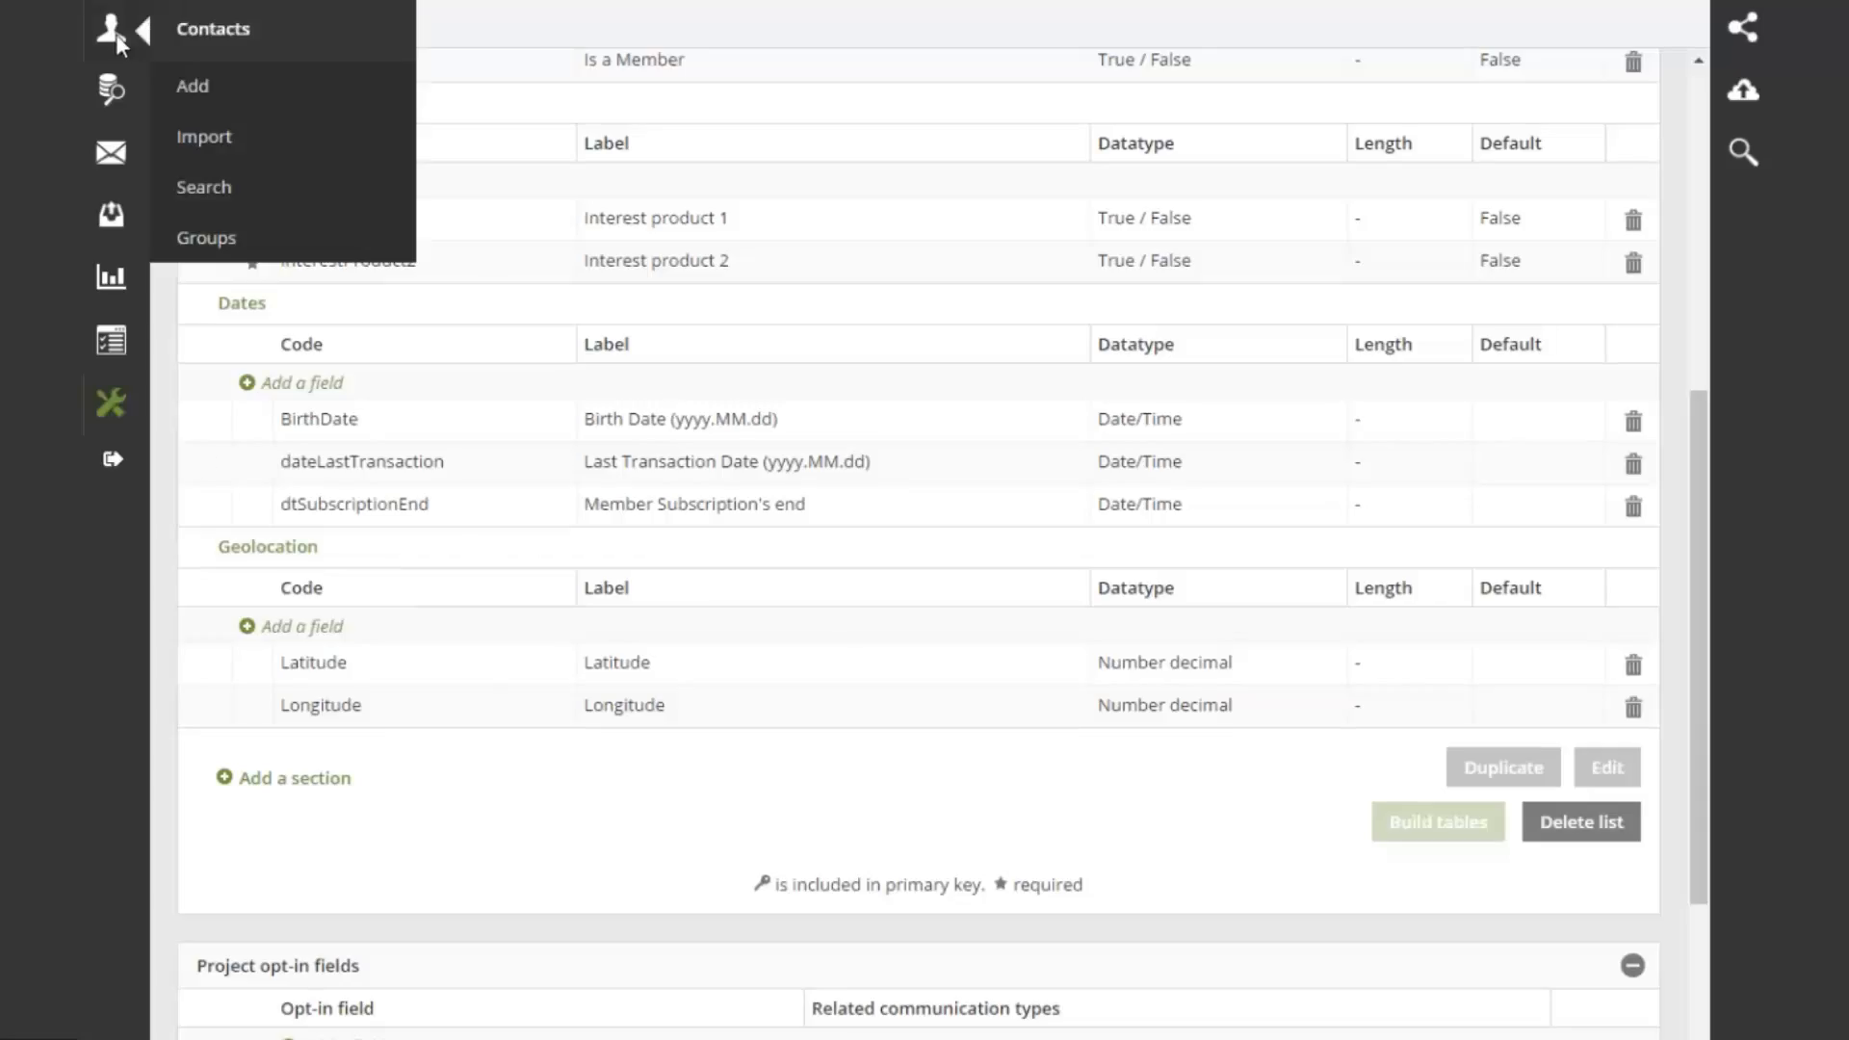
Filter the Groups list by the Géolocalisation / Geolocation category
{"action": "left_click", "coordinate": [206, 237]}
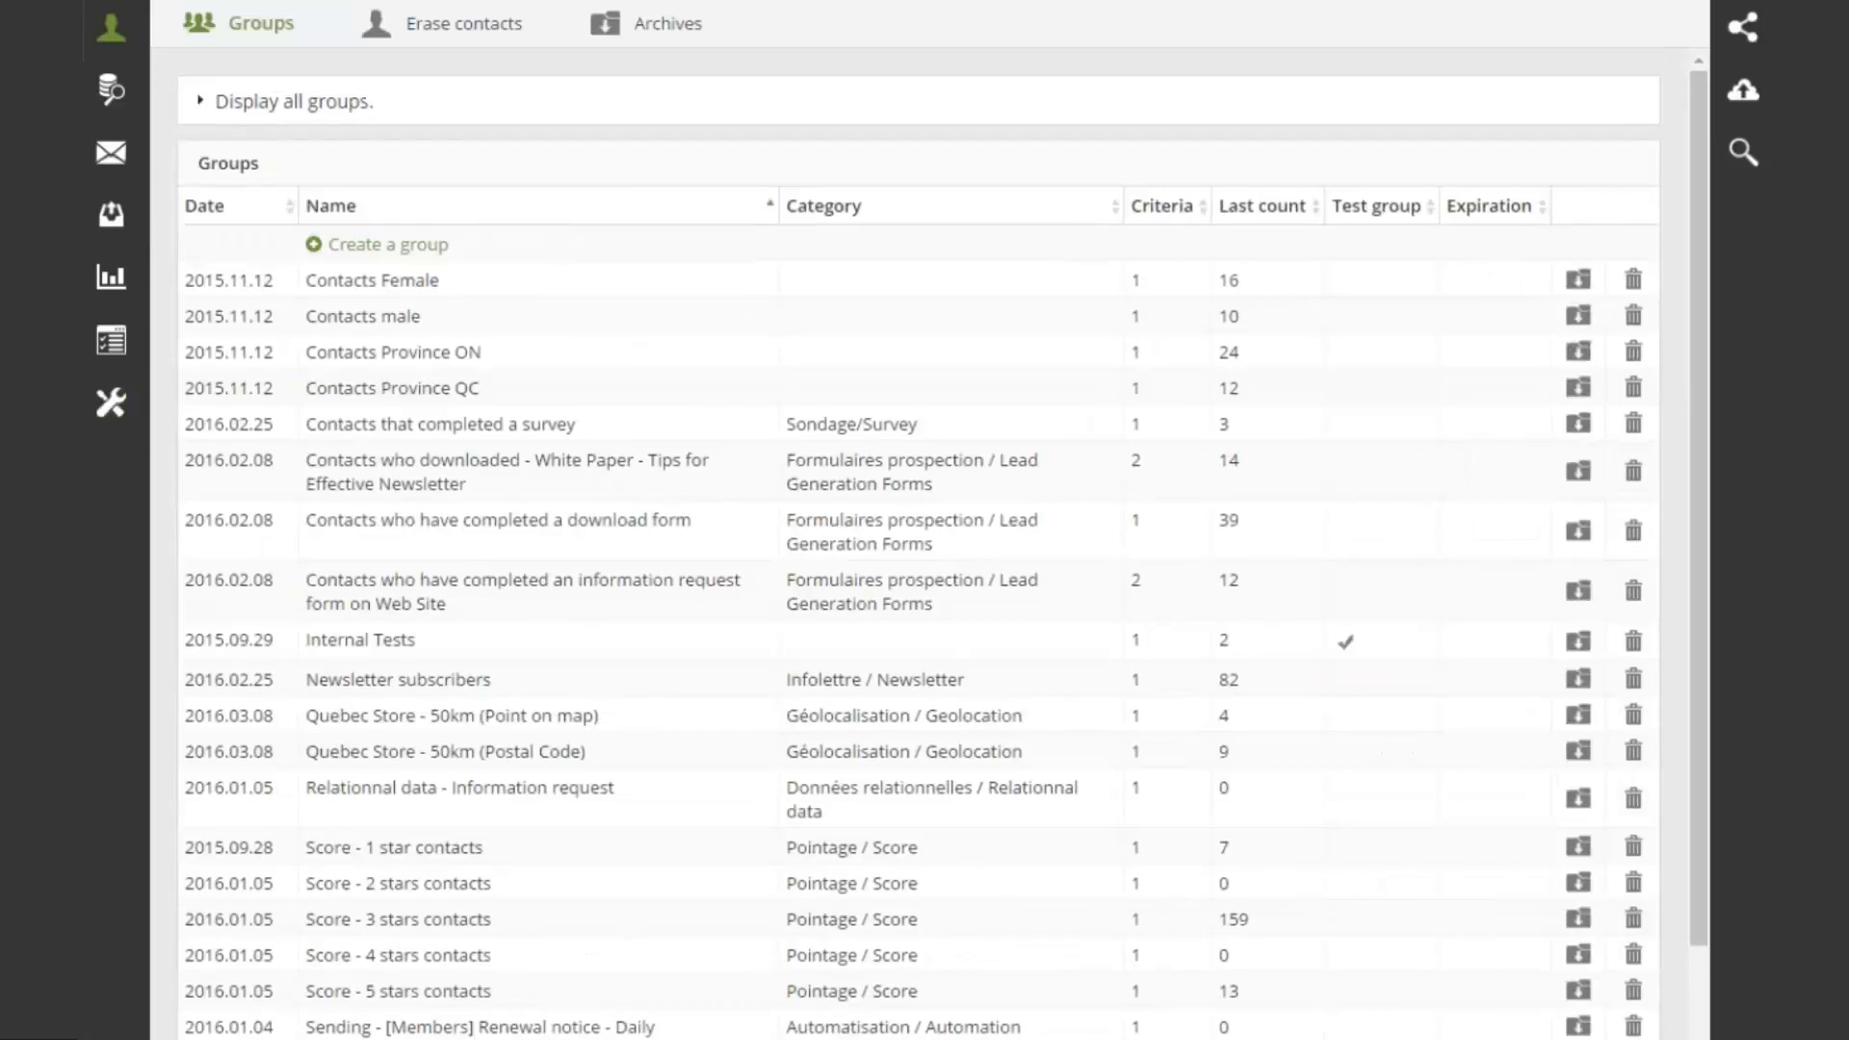
{"action": "left_click", "coordinate": [339, 106]}
{"action": "left_click", "coordinate": [506, 159]}
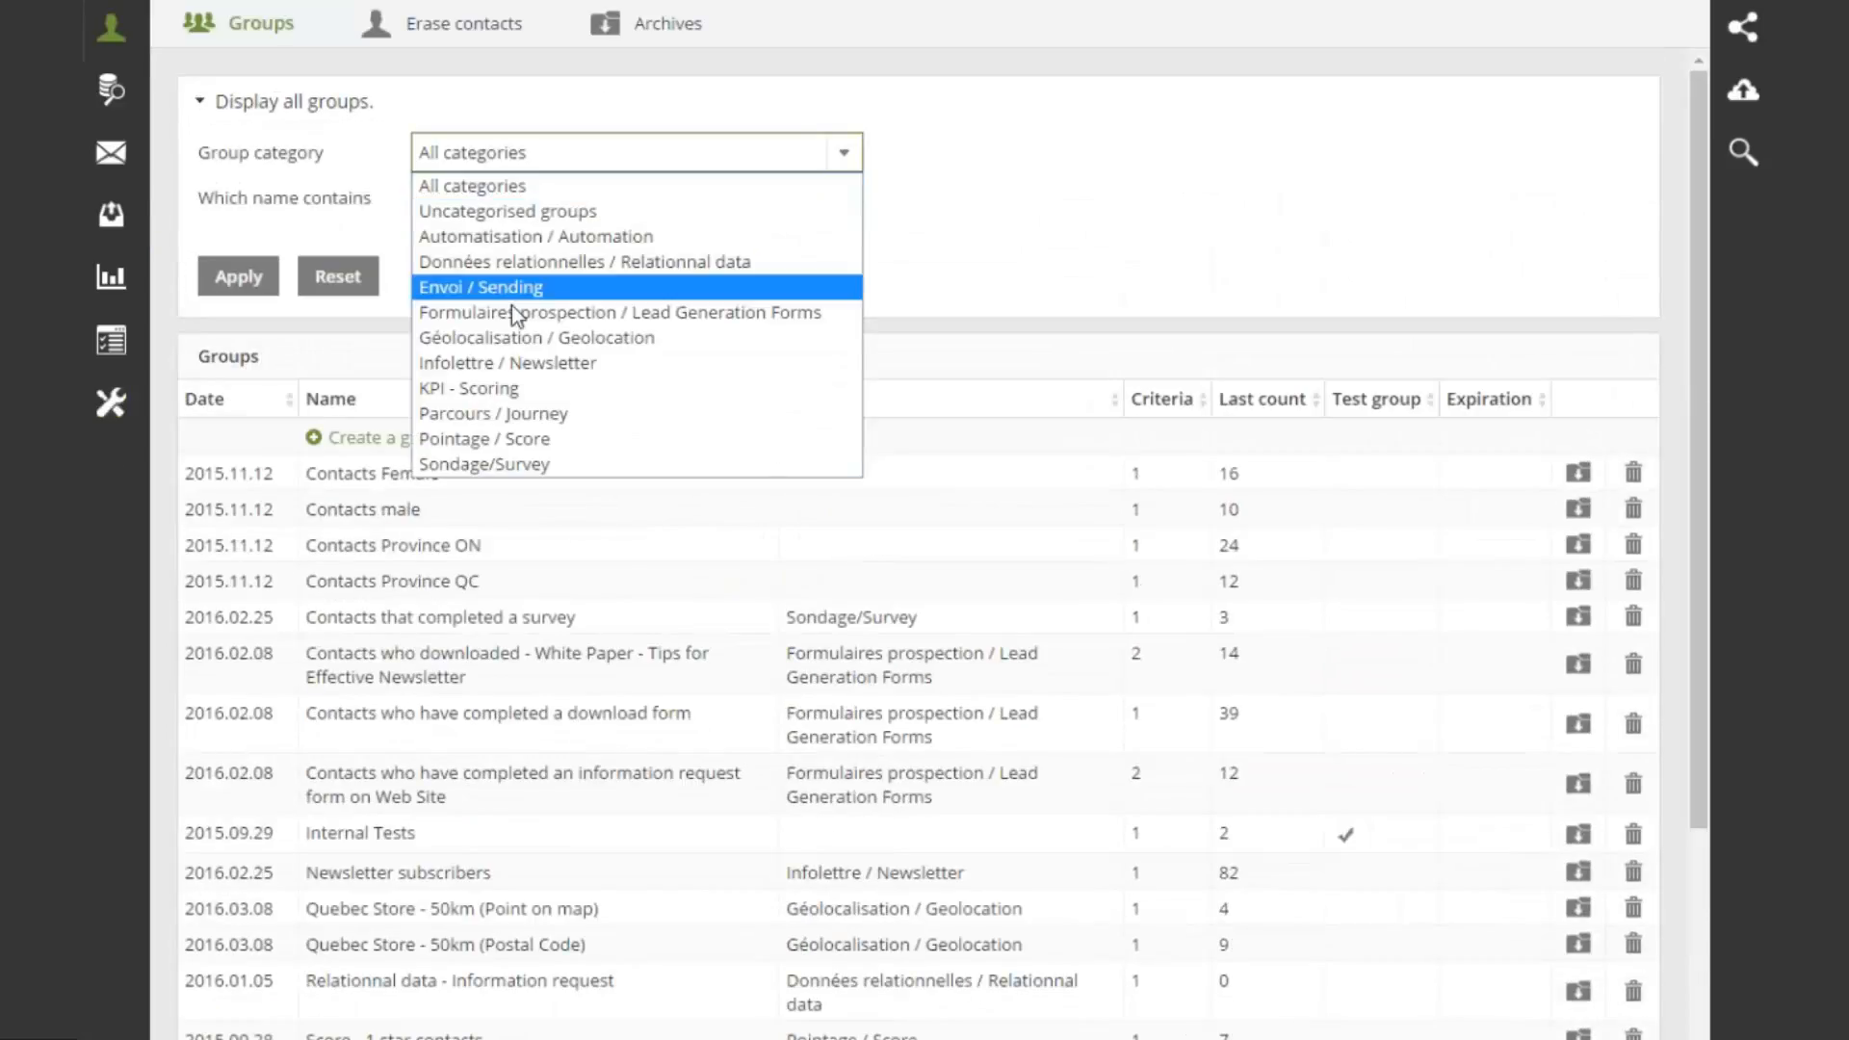
{"action": "left_click", "coordinate": [512, 339]}
{"action": "left_click", "coordinate": [251, 280]}
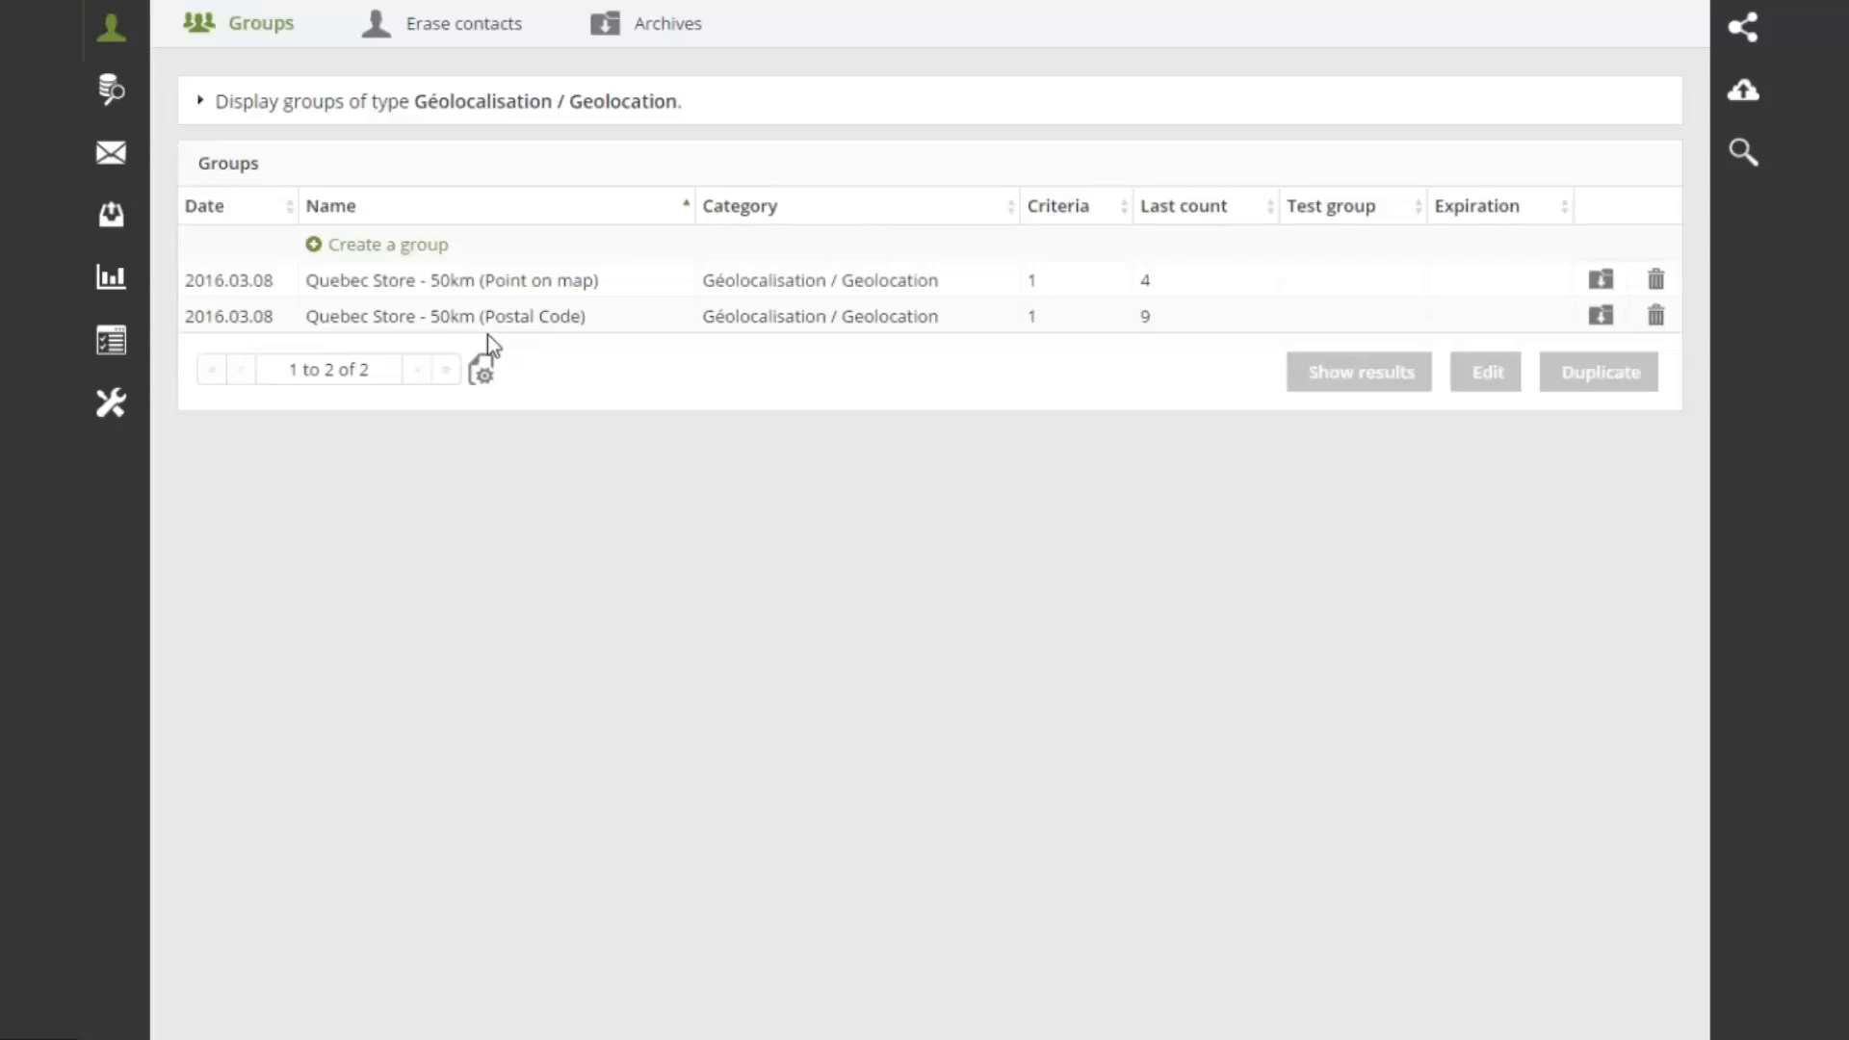
Replace the Postal Code group's Geolocation criterion with a fresh blank one
{"action": "left_click", "coordinate": [607, 324]}
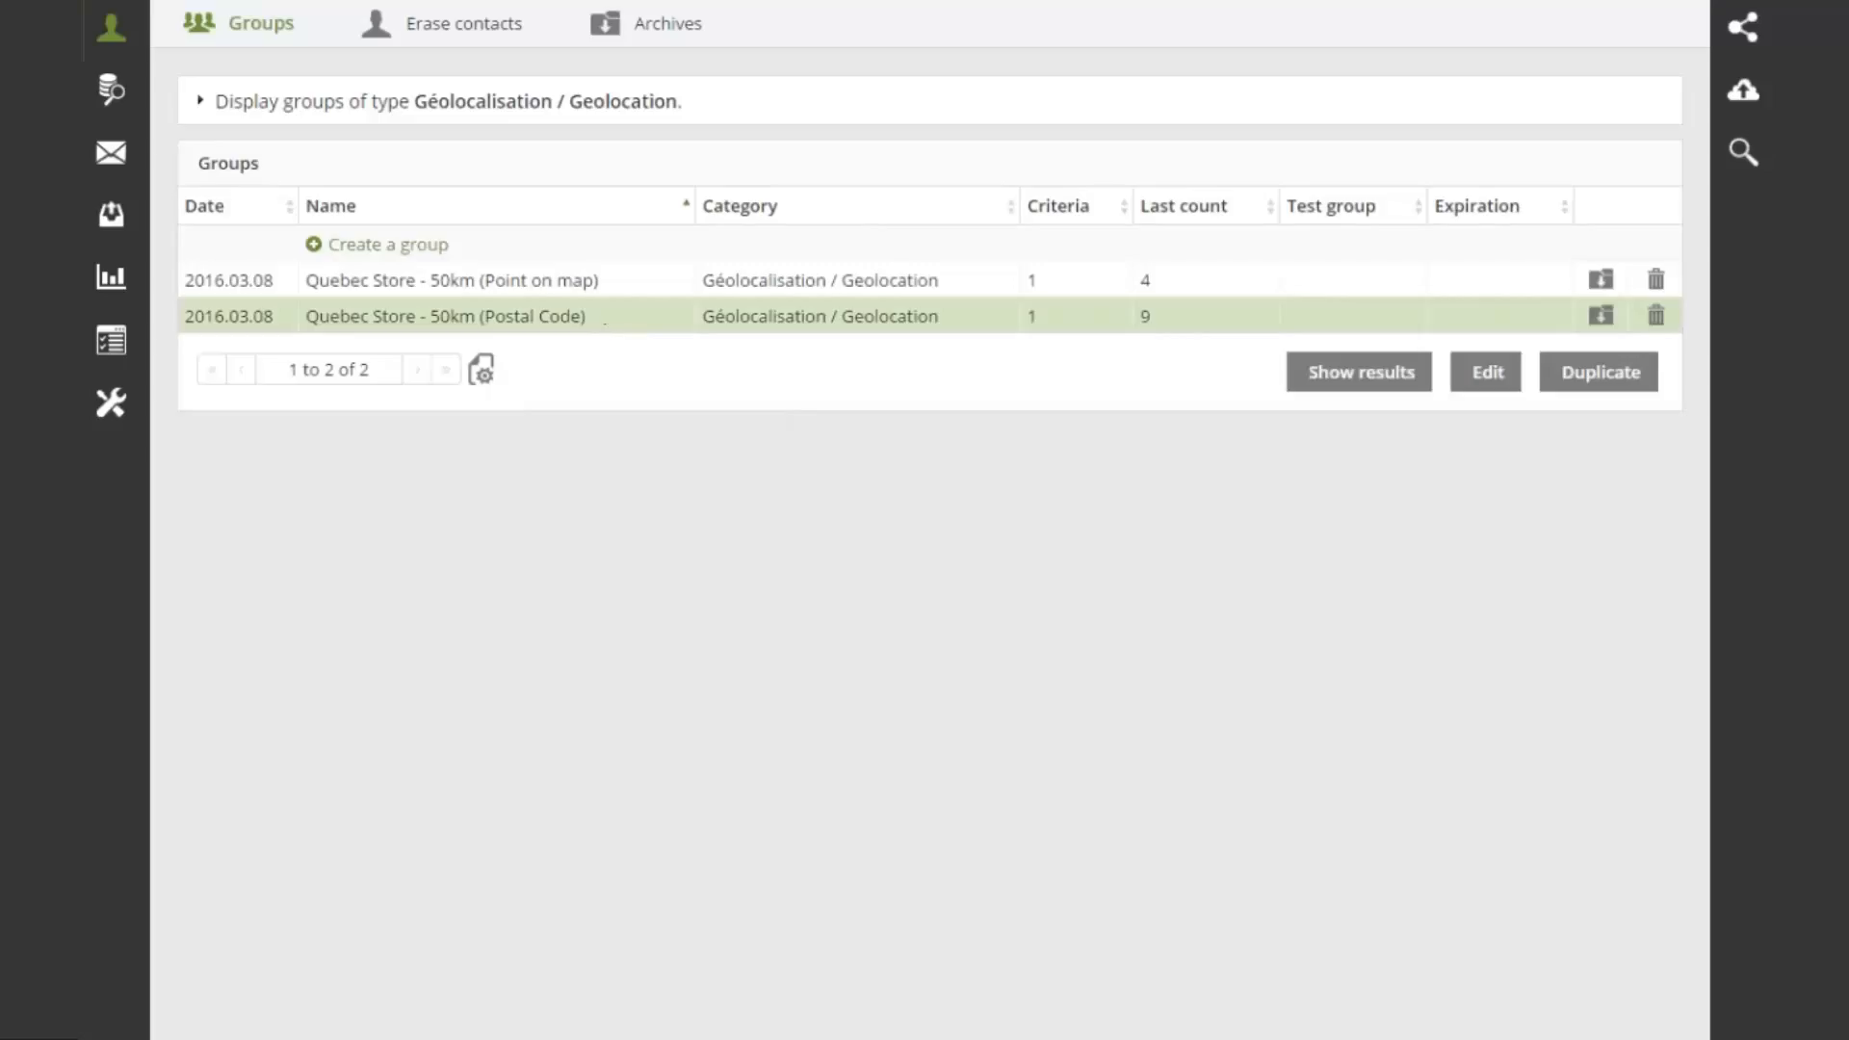
{"action": "left_click", "coordinate": [1486, 372]}
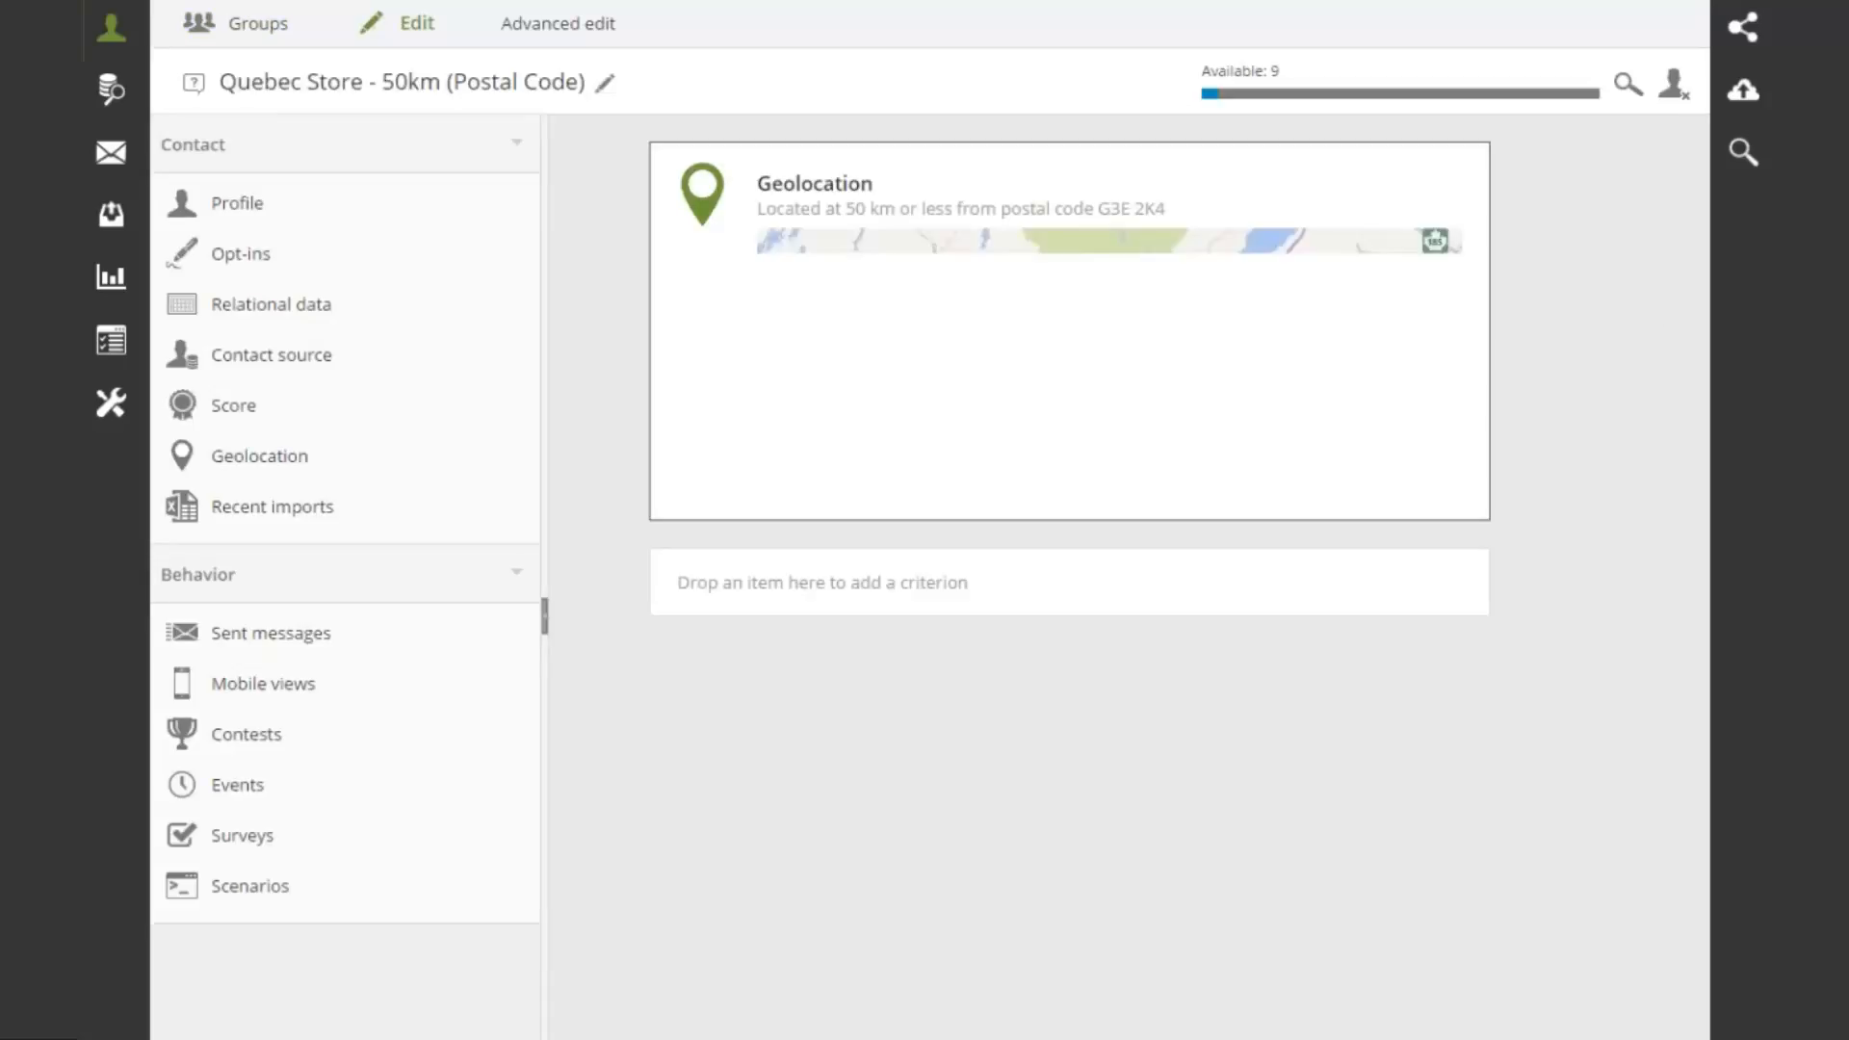
{"action": "left_click", "coordinate": [1469, 168]}
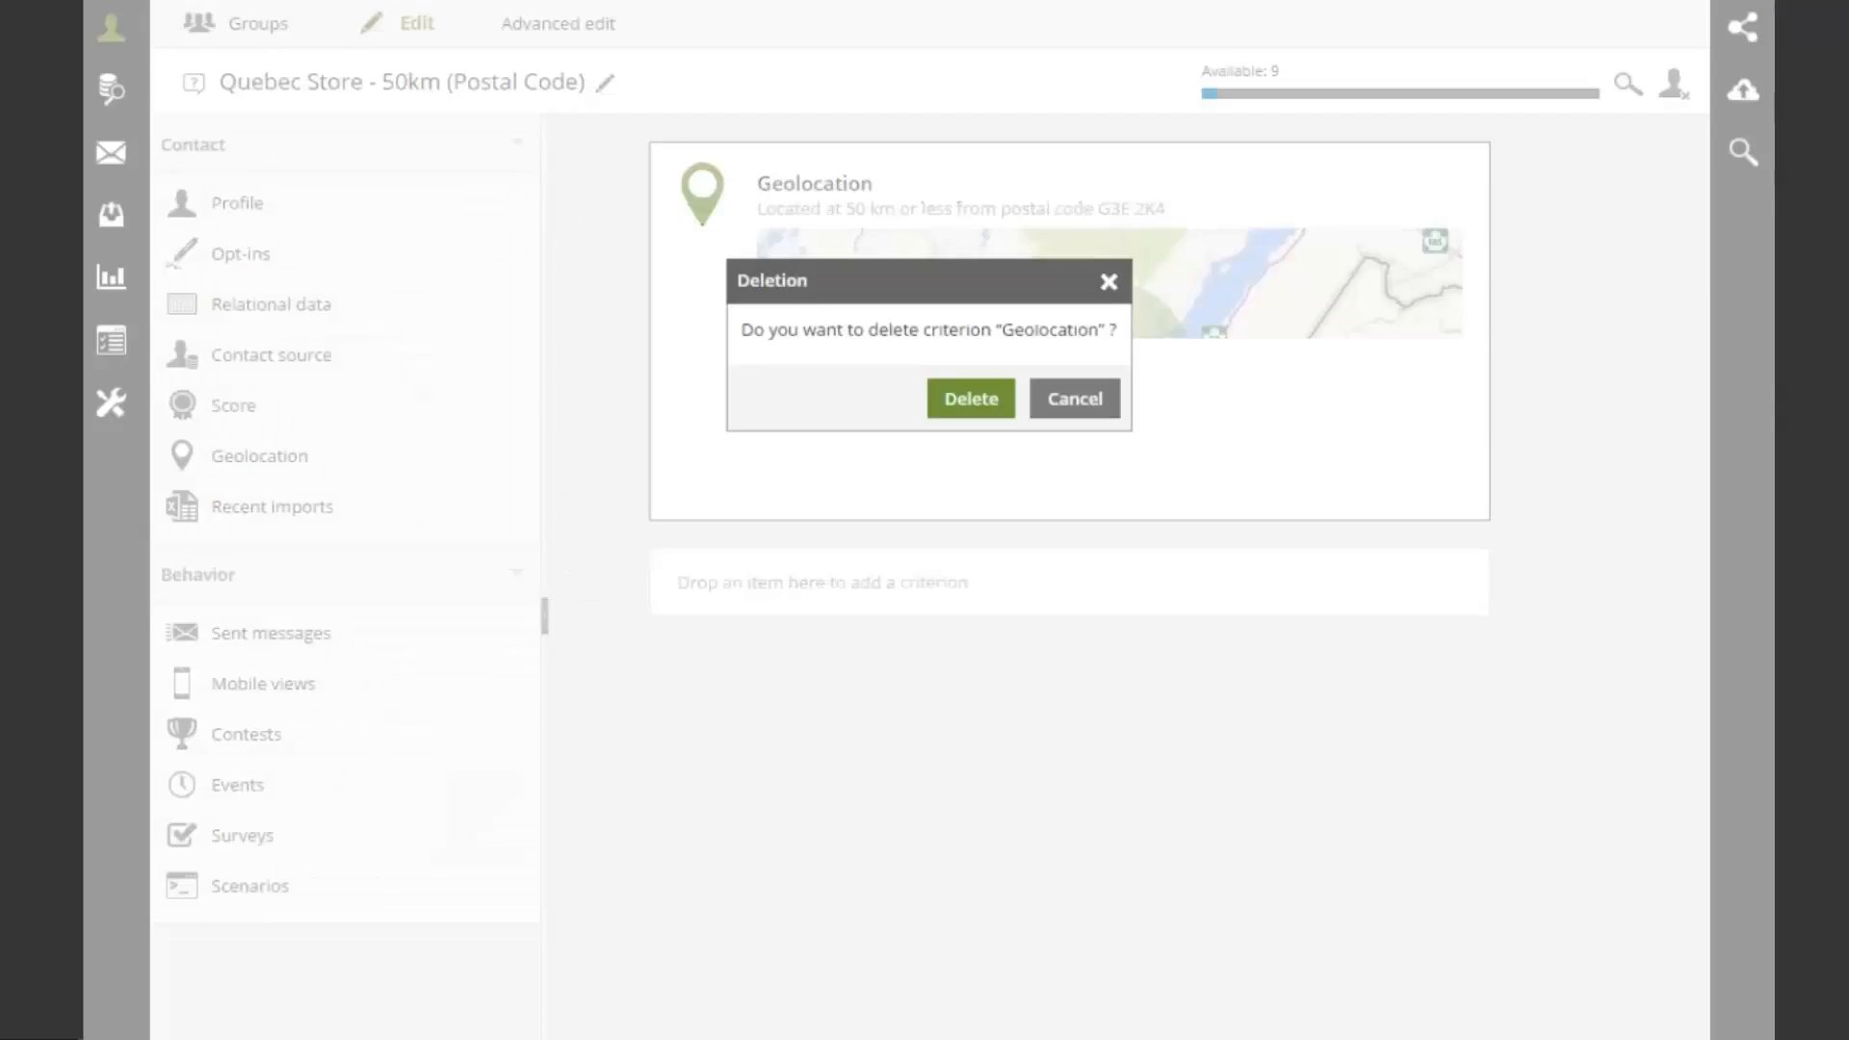
{"action": "left_click", "coordinate": [971, 399]}
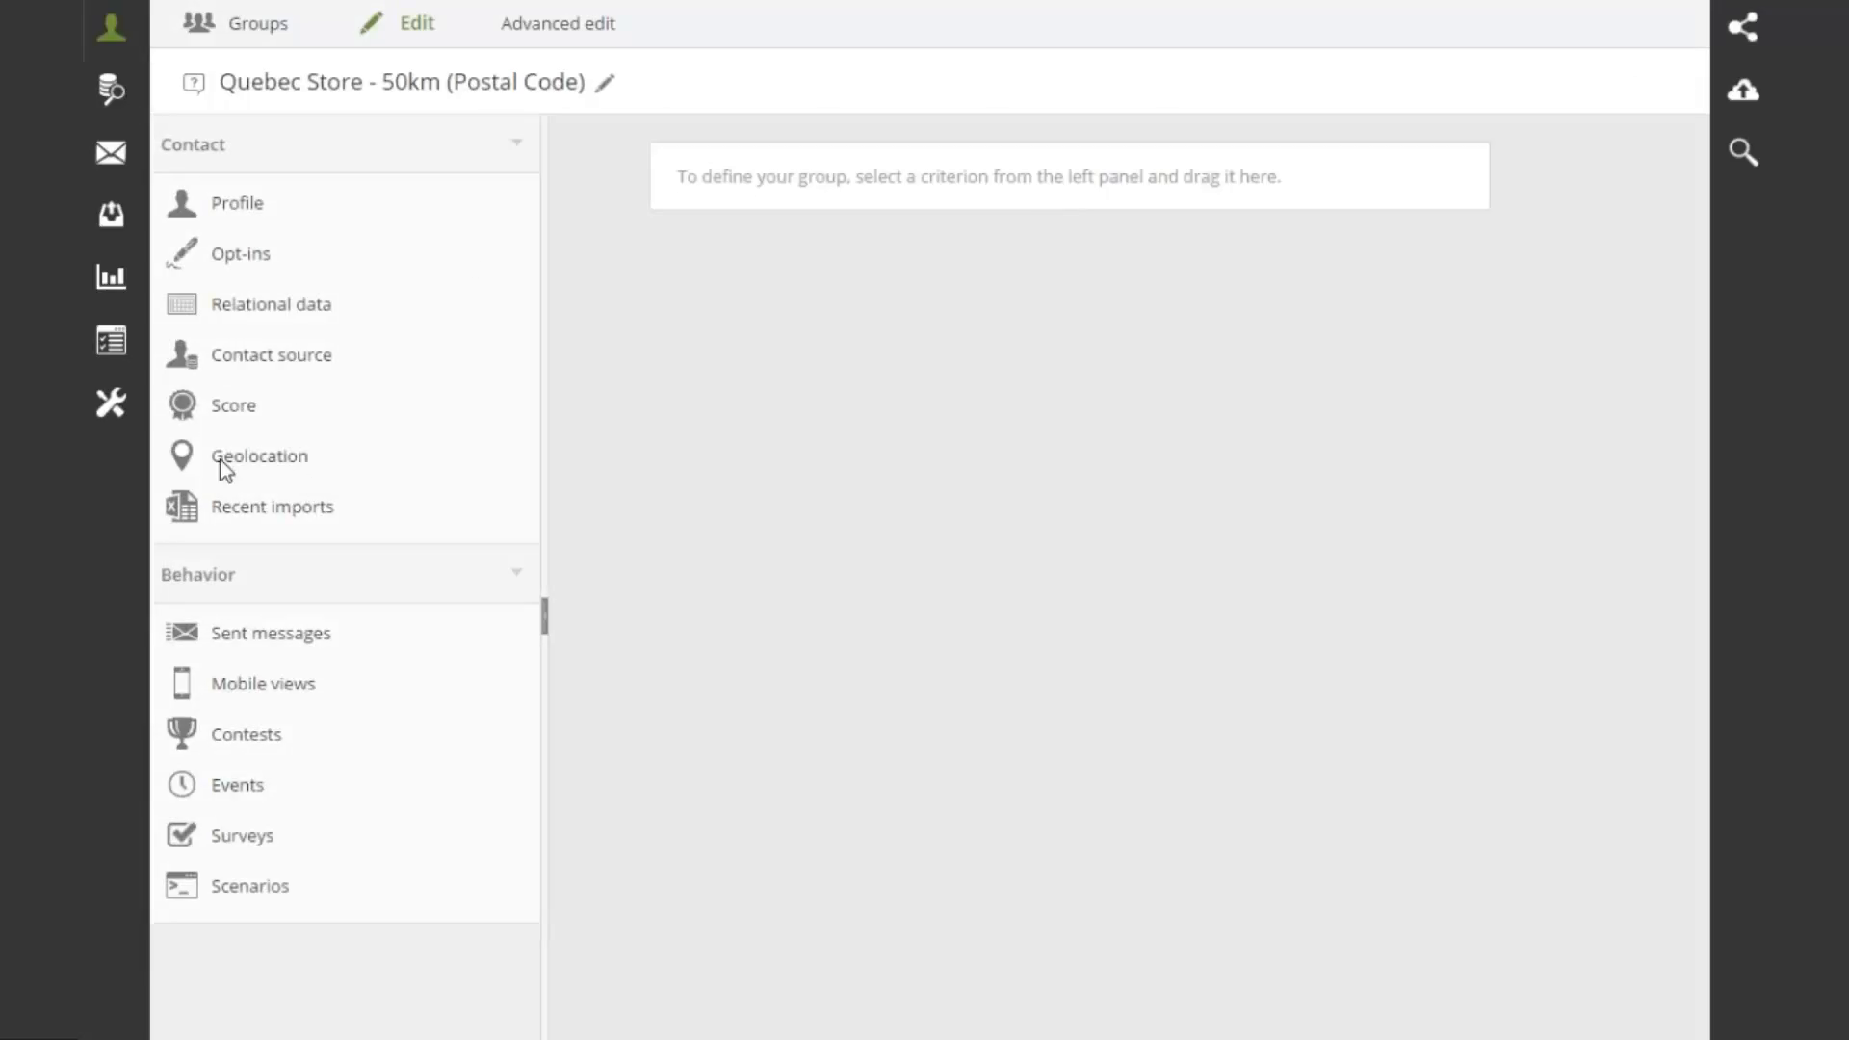
{"action": "left_click_drag", "start_coordinate": [220, 461], "coordinate": [754, 185]}
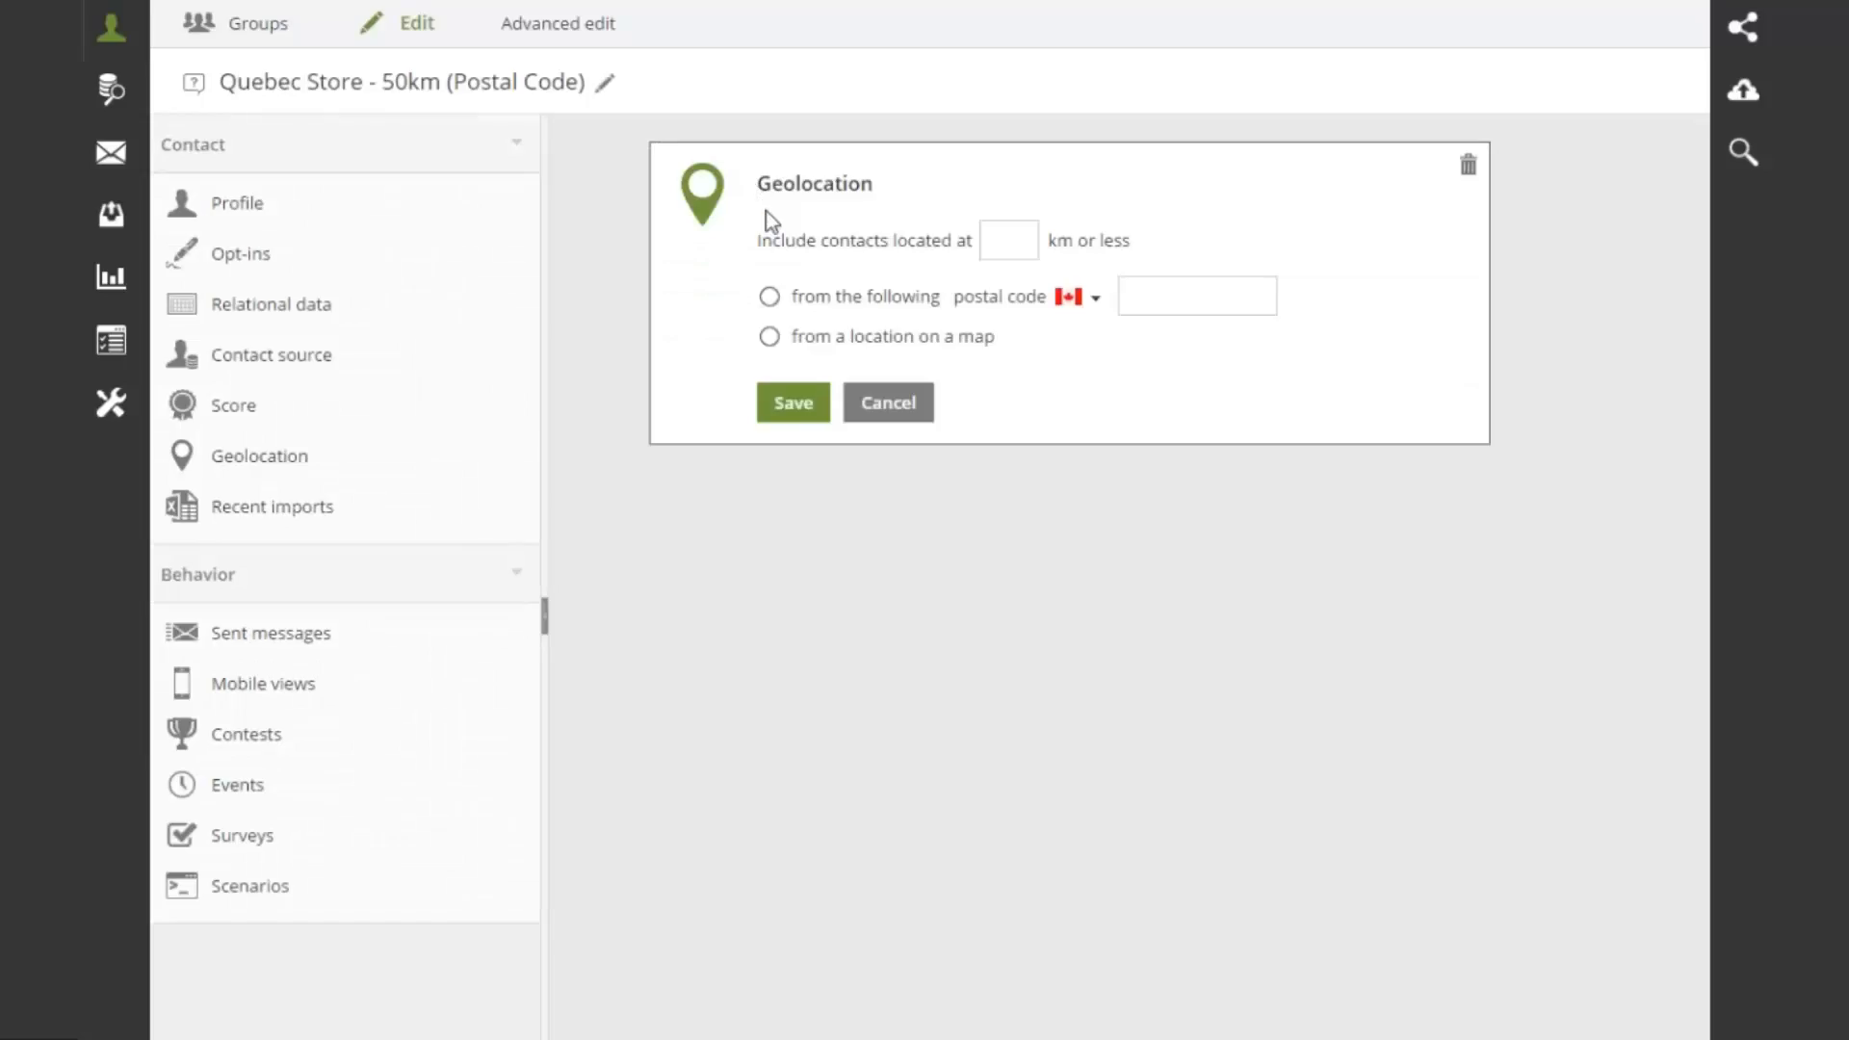
Set the criterion to 50 km from Canadian postal code G3E 2K4 and save it
{"action": "left_click", "coordinate": [1010, 243]}
{"action": "type", "text": "50"}
{"action": "left_click", "coordinate": [769, 298]}
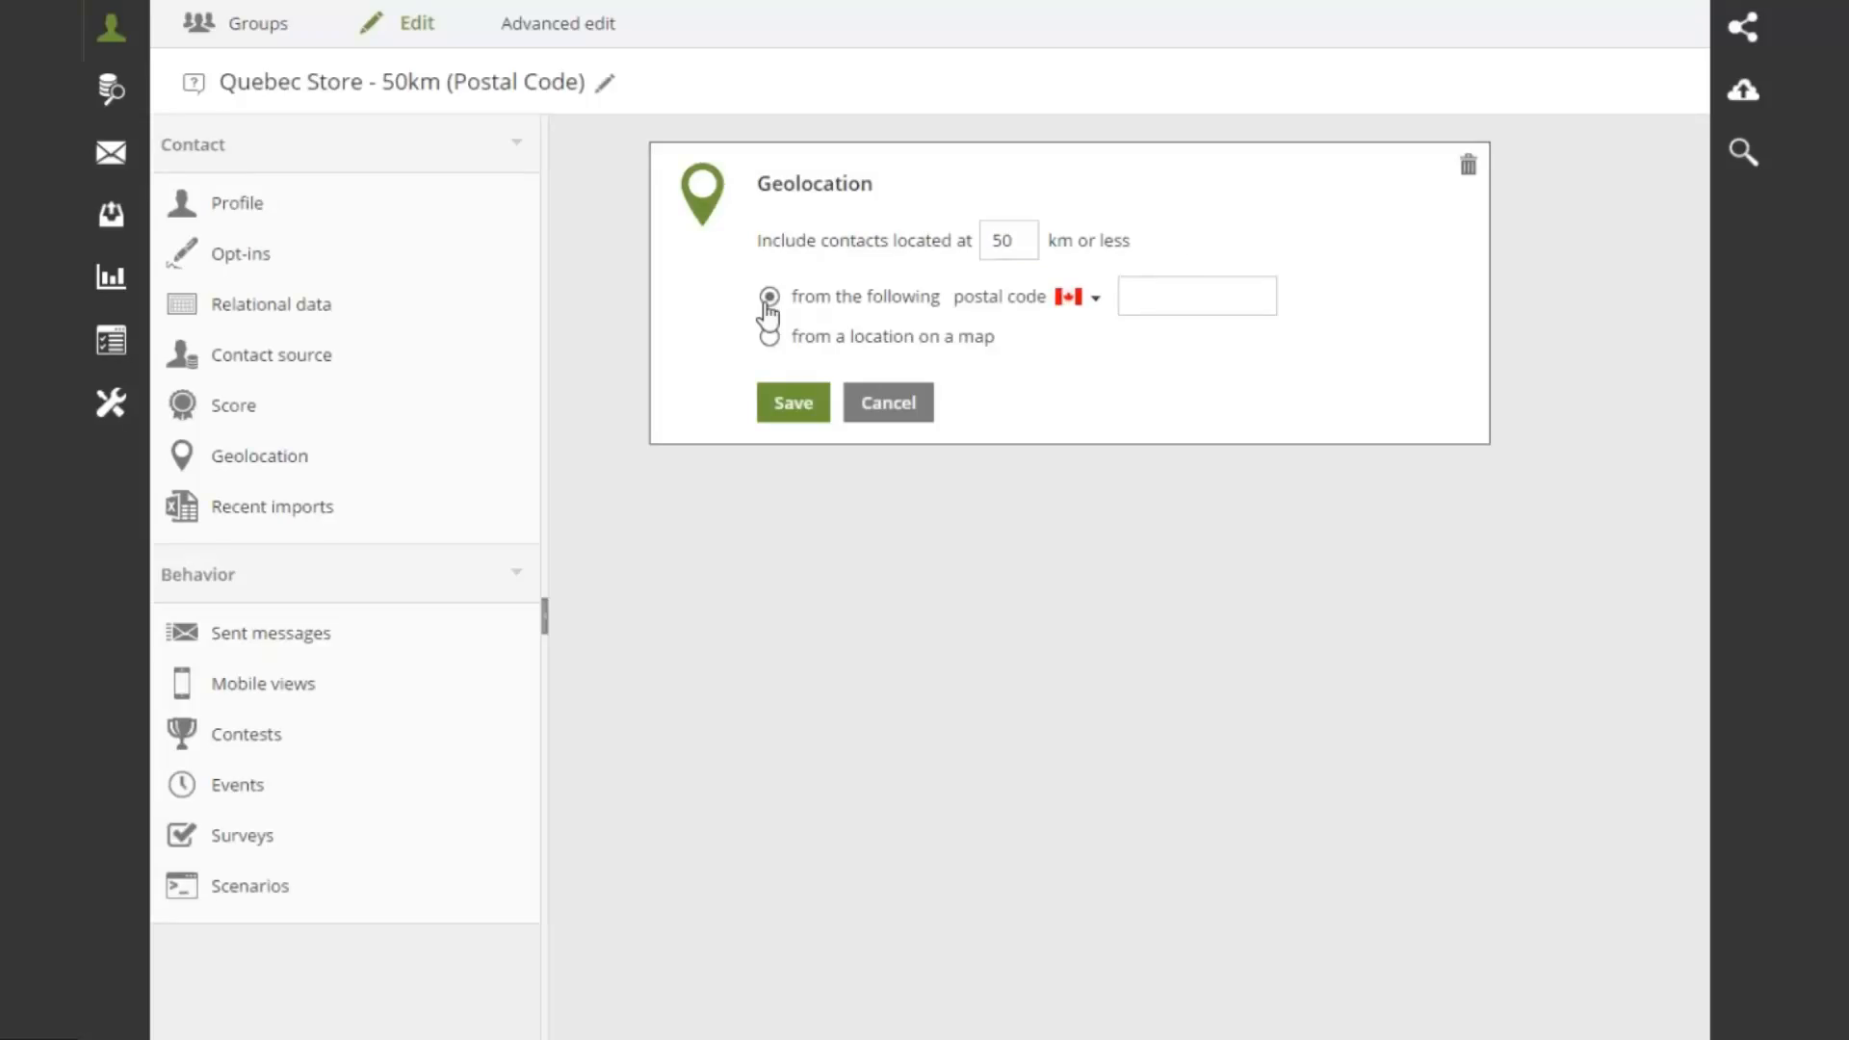
{"action": "left_click", "coordinate": [1090, 306]}
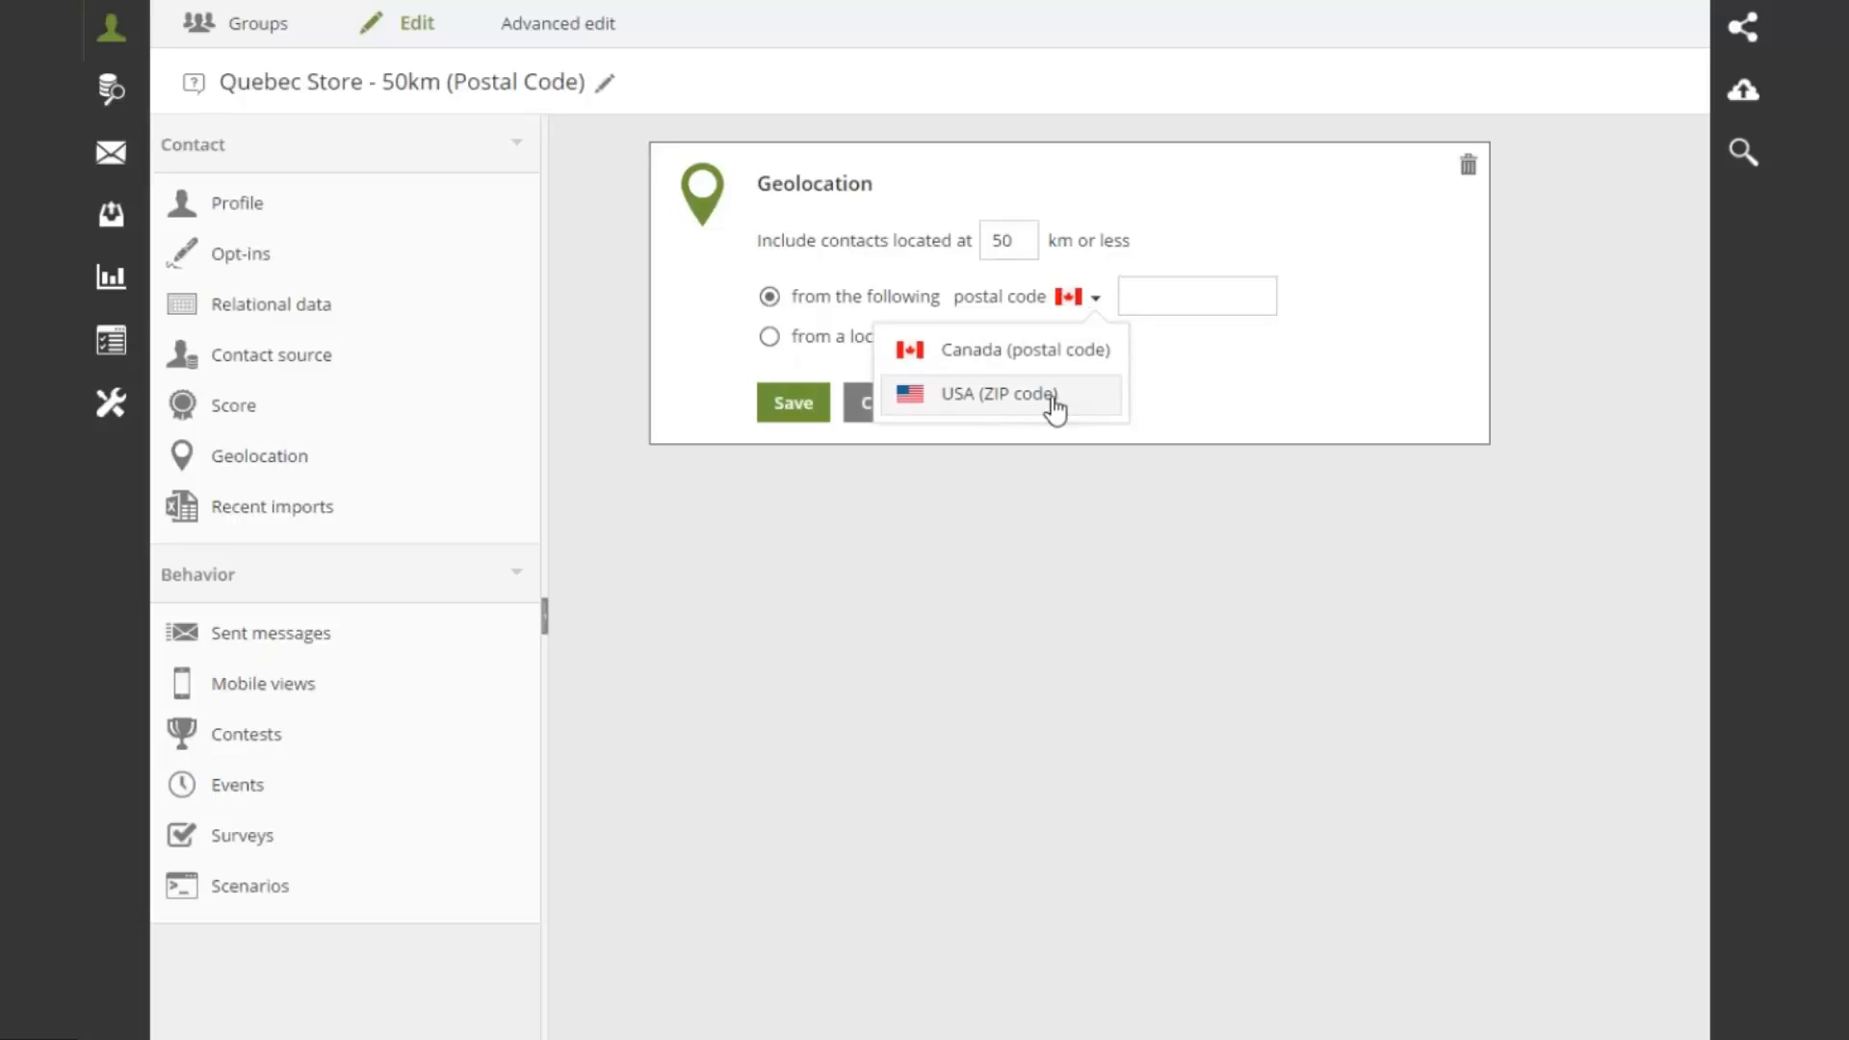
{"action": "left_click", "coordinate": [1161, 301]}
{"action": "type", "text": "G3E 2K4"}
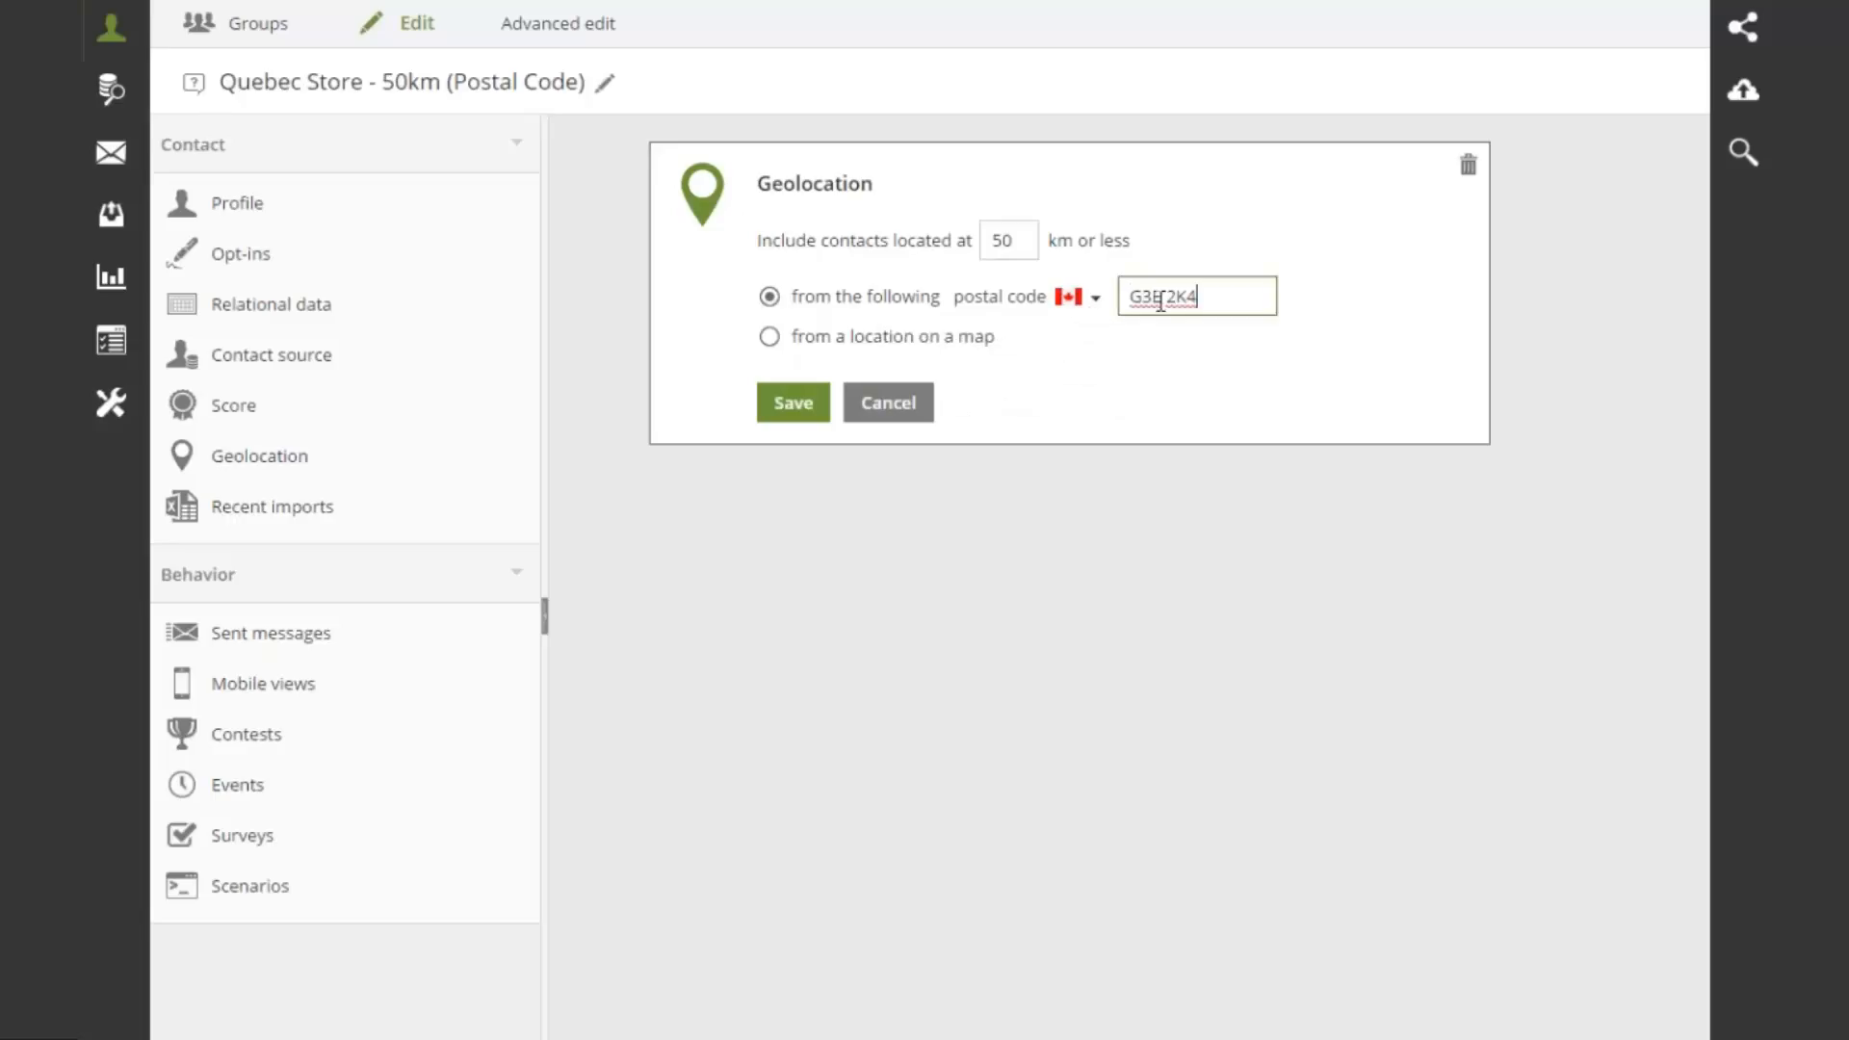
{"action": "left_click", "coordinate": [795, 414]}
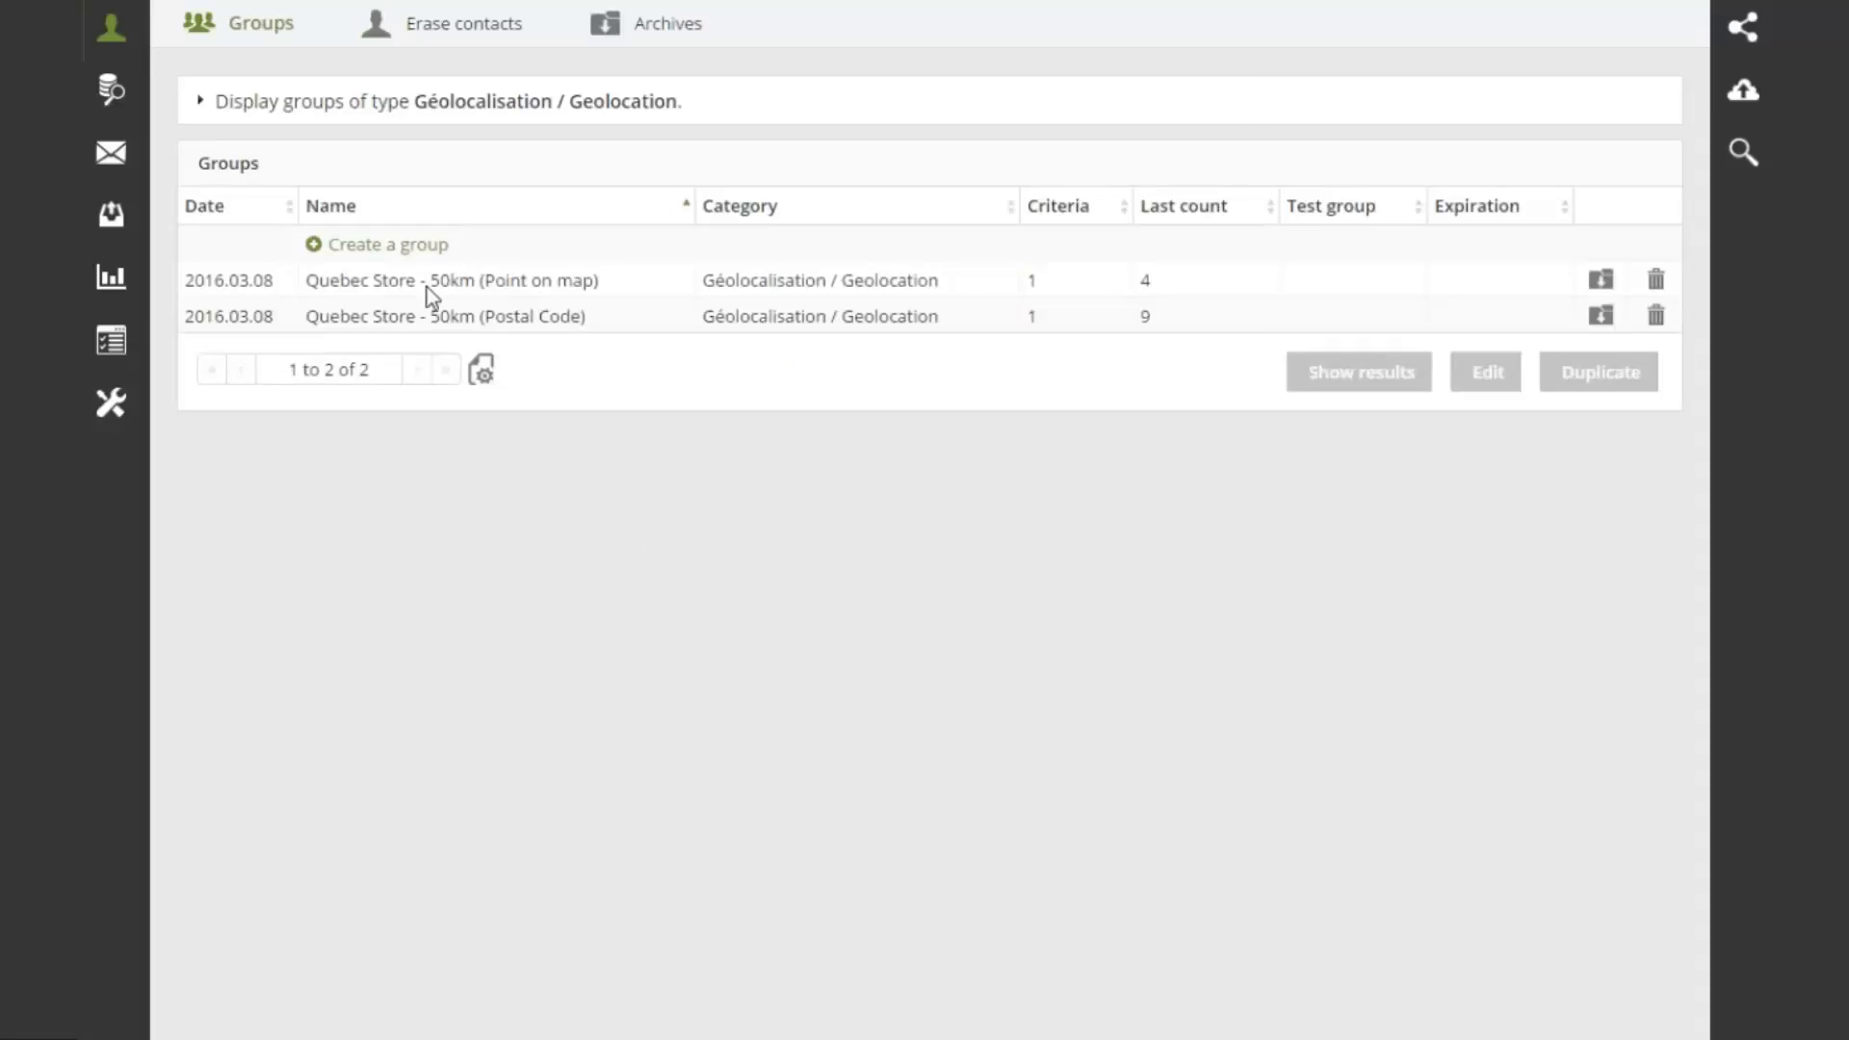
Replace the Point on map group's Geolocation criterion with a new one
{"action": "double_click", "coordinate": [510, 280]}
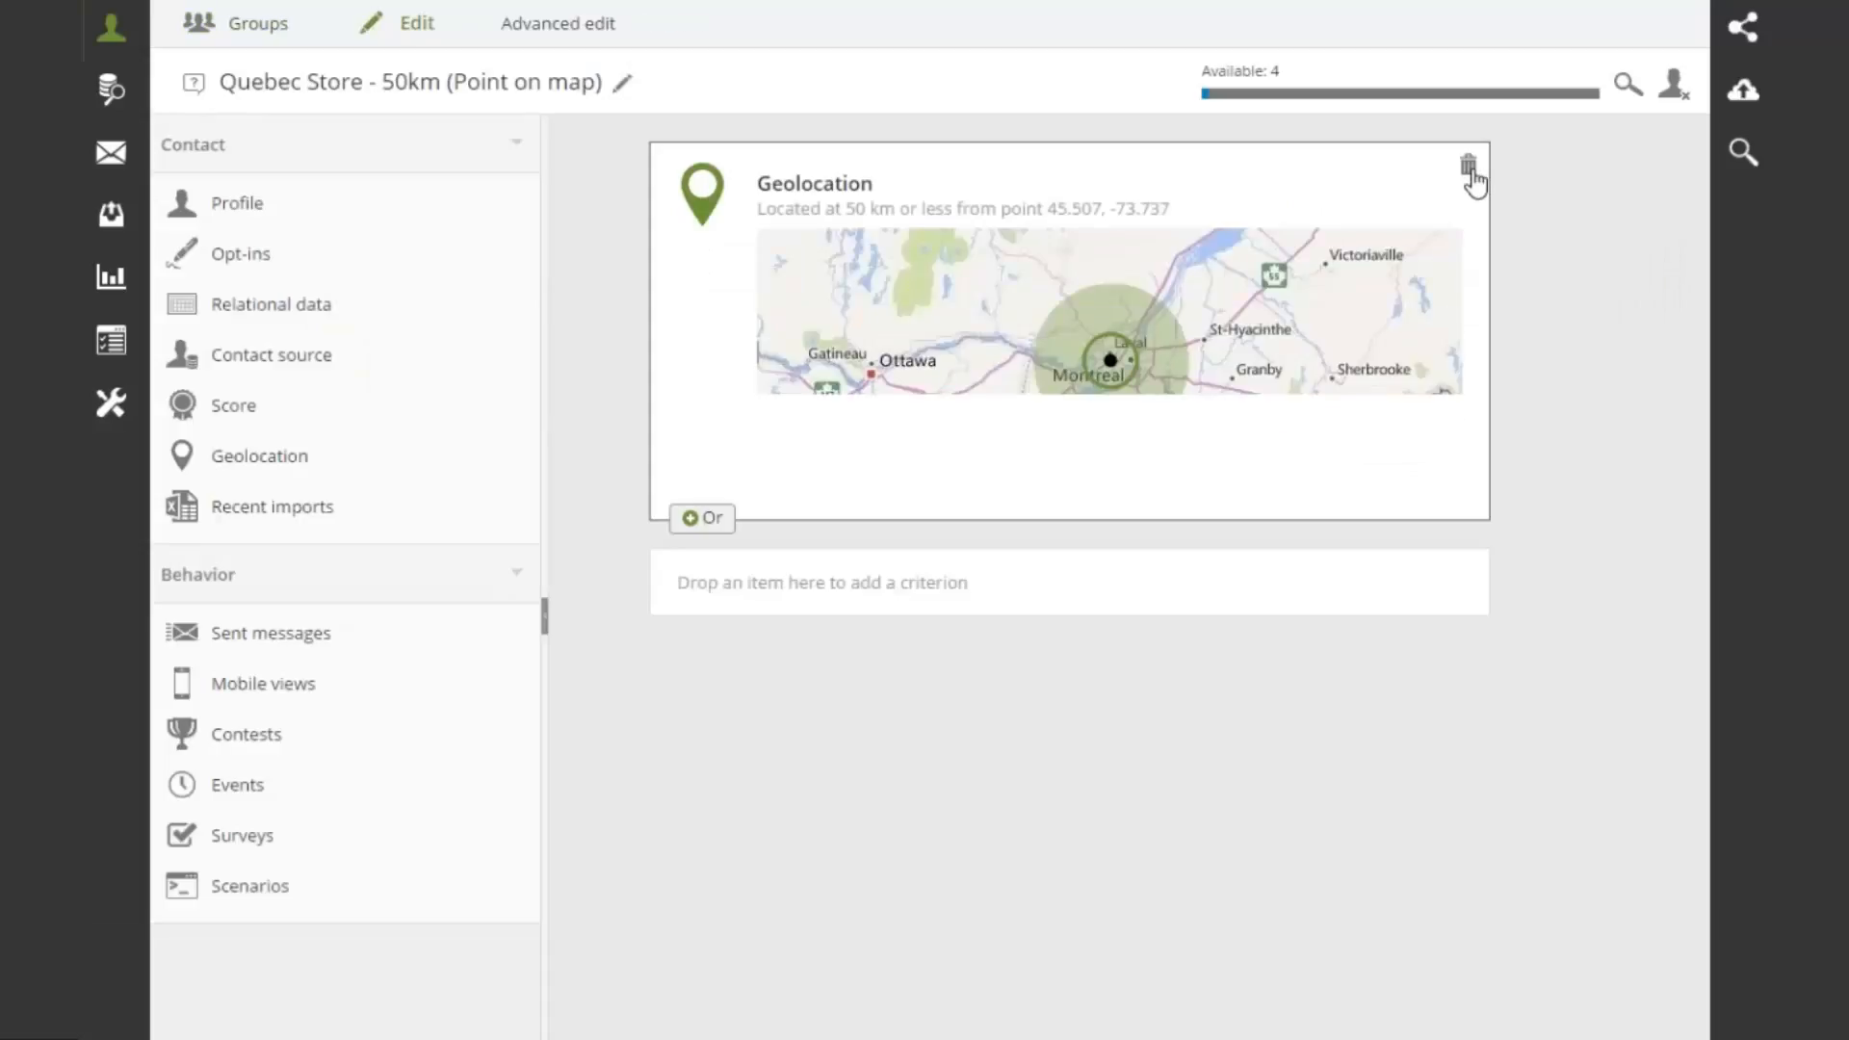
{"action": "left_click", "coordinate": [1471, 171]}
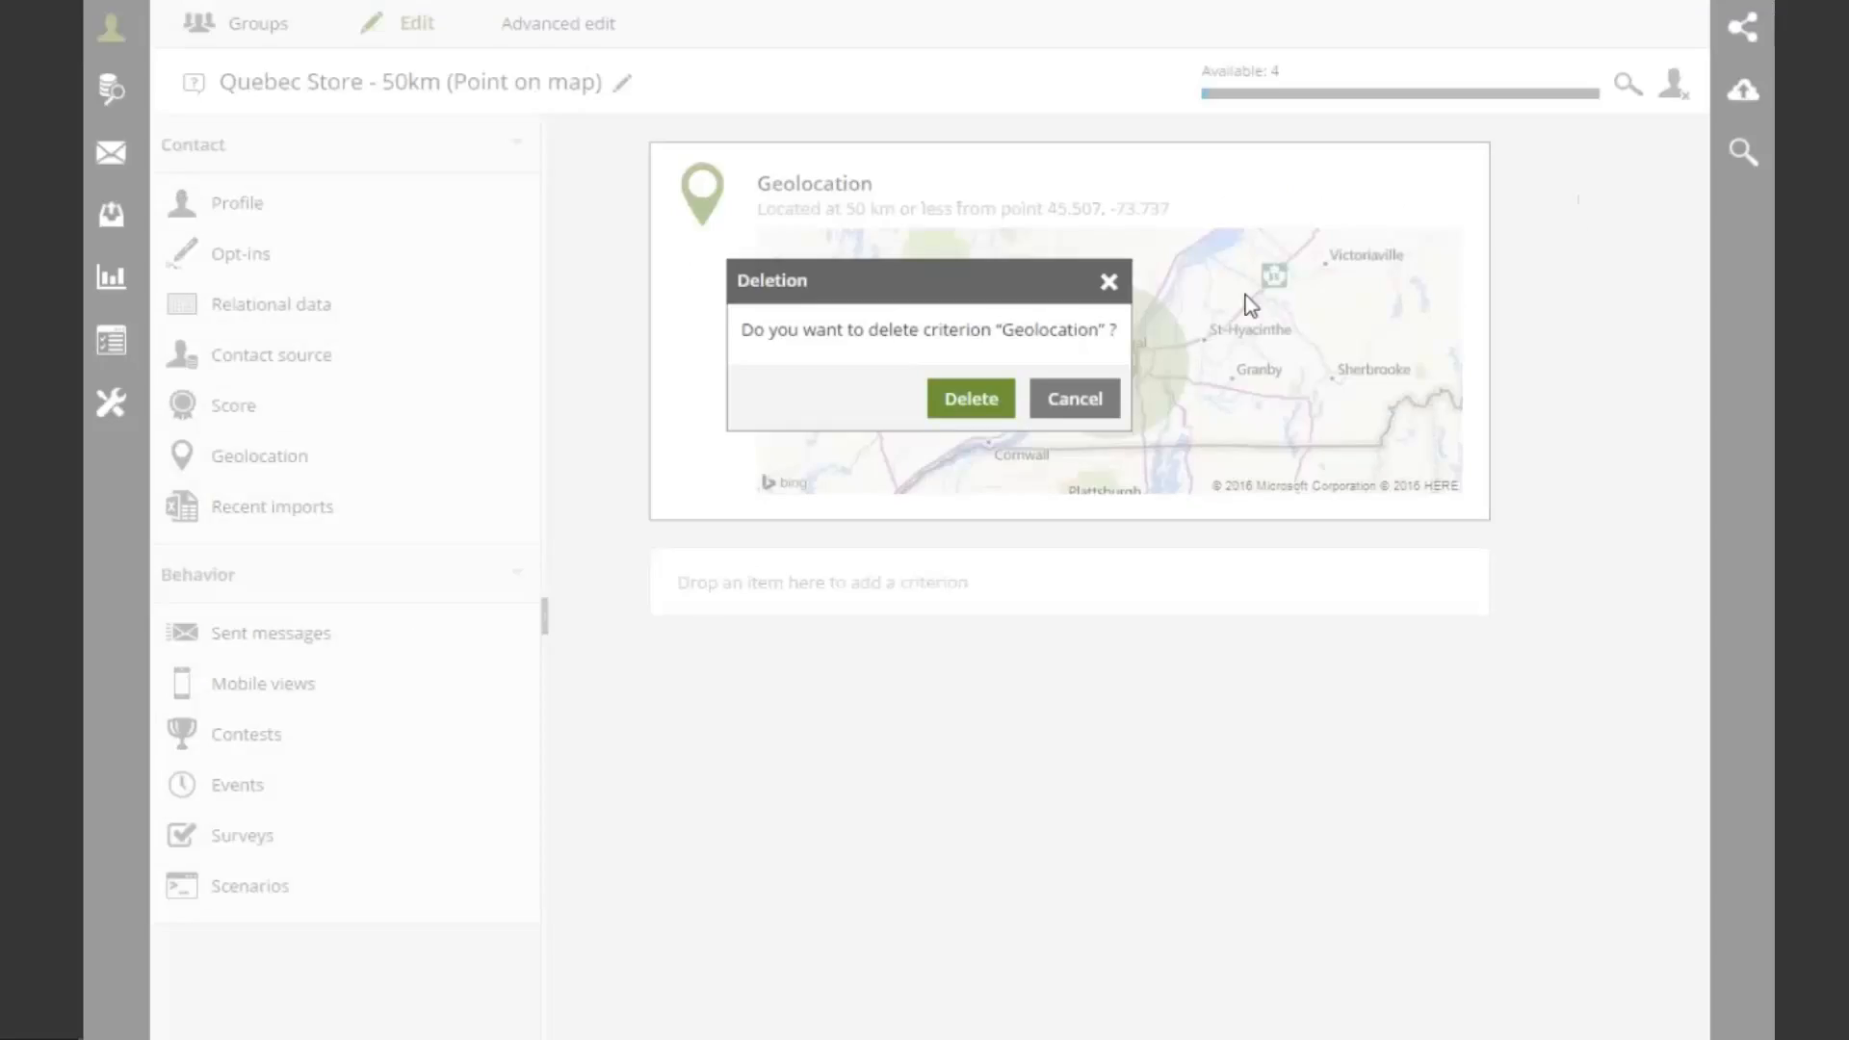
{"action": "left_click", "coordinate": [969, 397]}
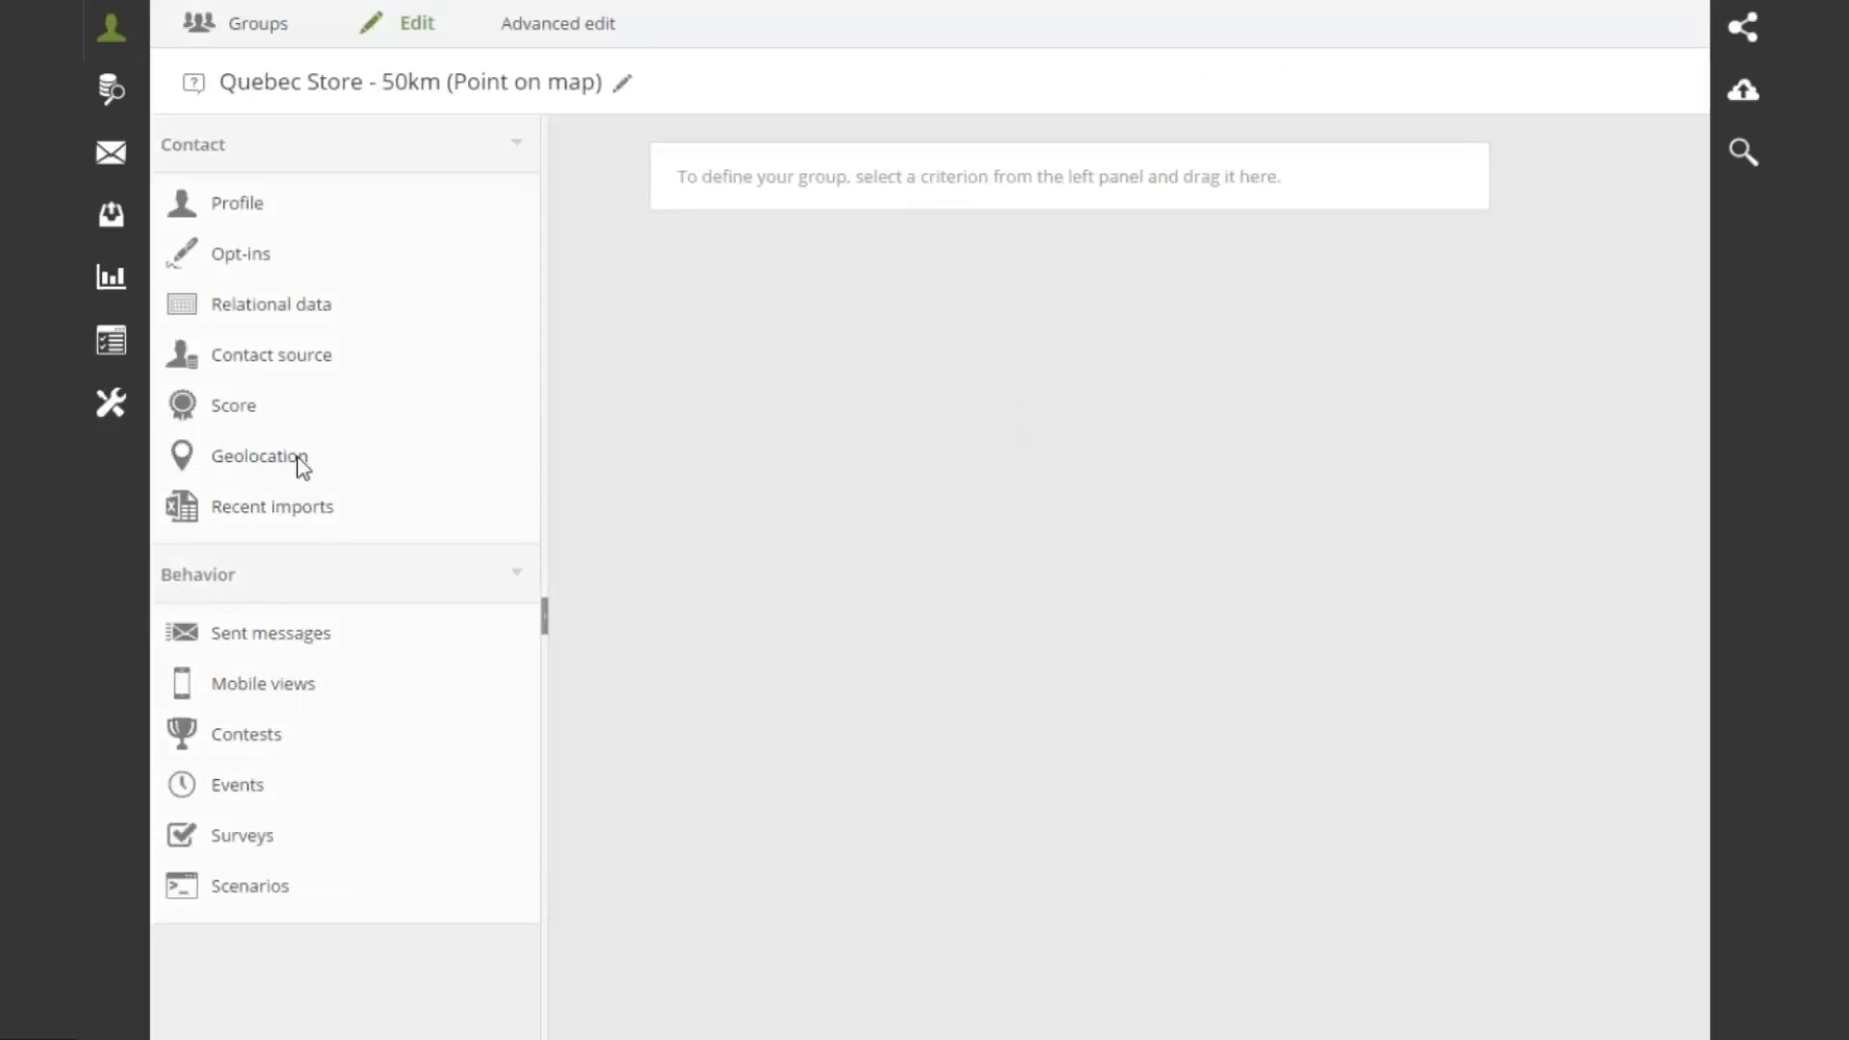
{"action": "left_click_drag", "start_coordinate": [298, 466], "coordinate": [798, 173]}
{"action": "left_click_drag", "start_coordinate": [795, 172], "coordinate": [795, 169]}
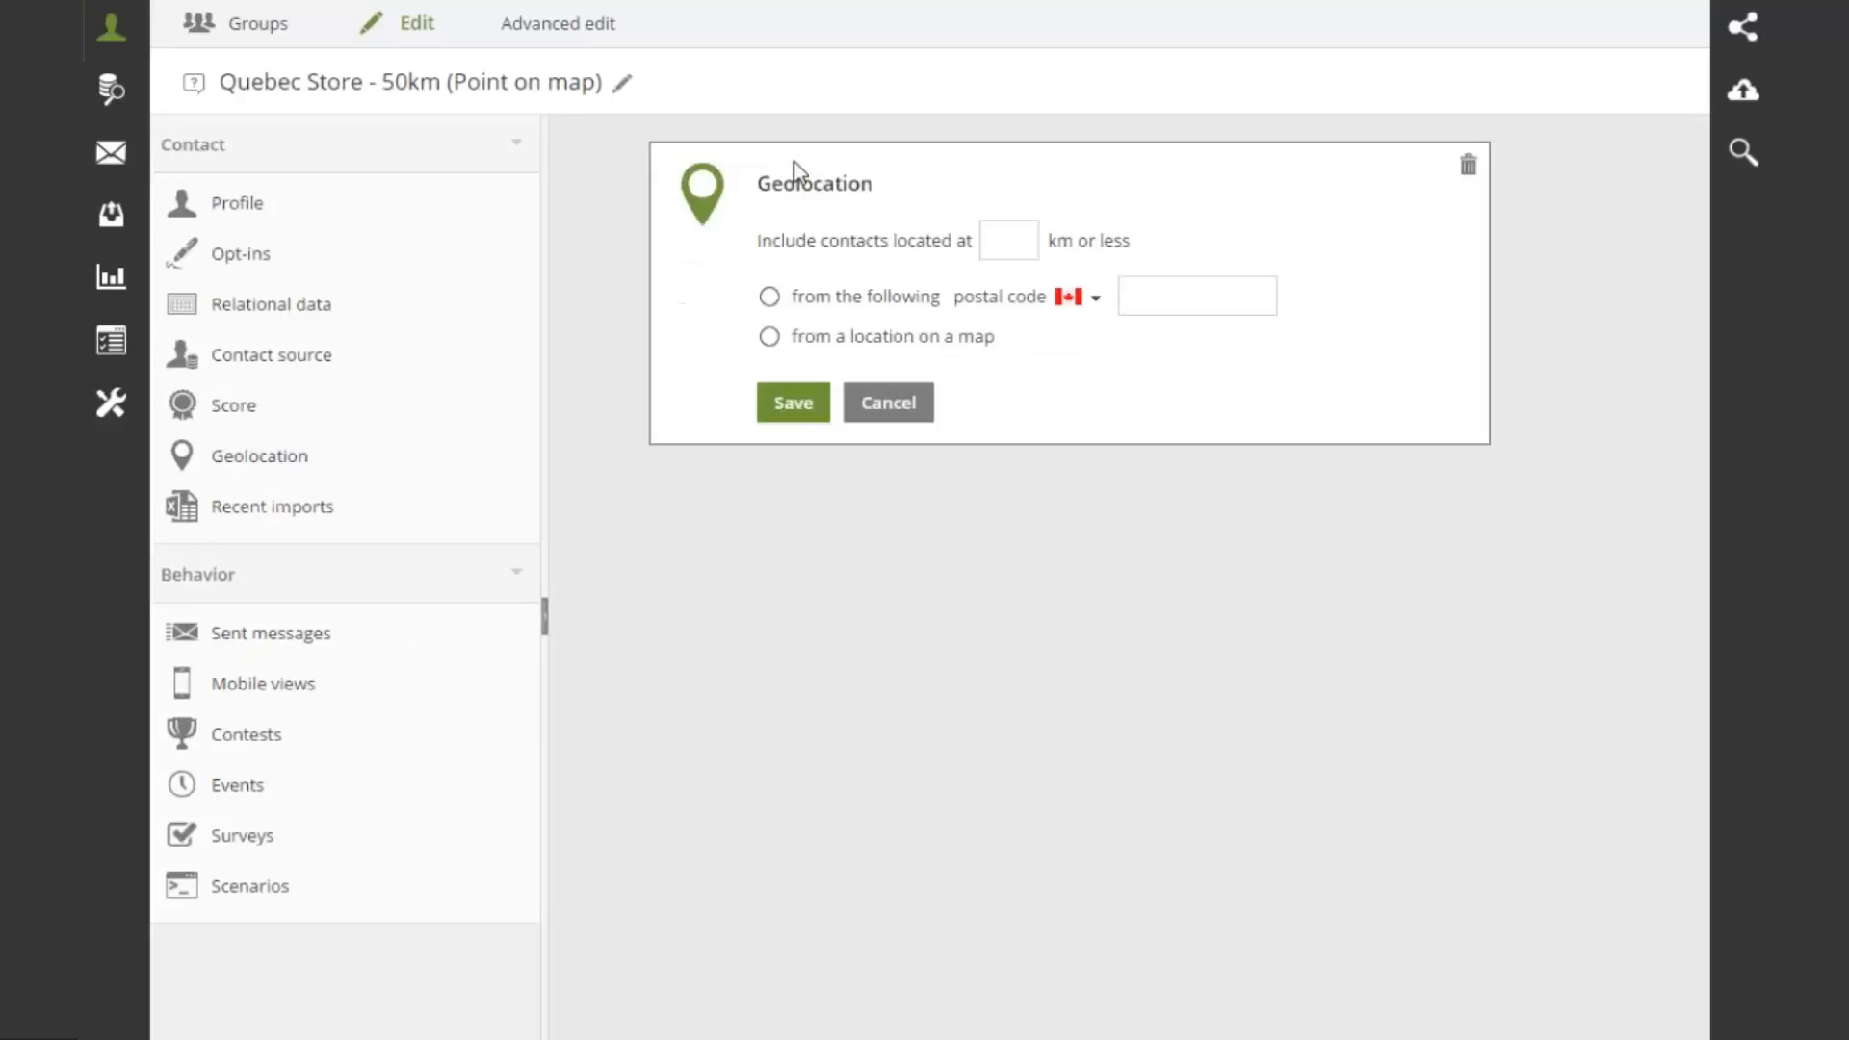
Set the distance to 50 km measured from a location on a map
{"action": "left_click", "coordinate": [1007, 240]}
{"action": "type", "text": "50"}
{"action": "left_click", "coordinate": [769, 337]}
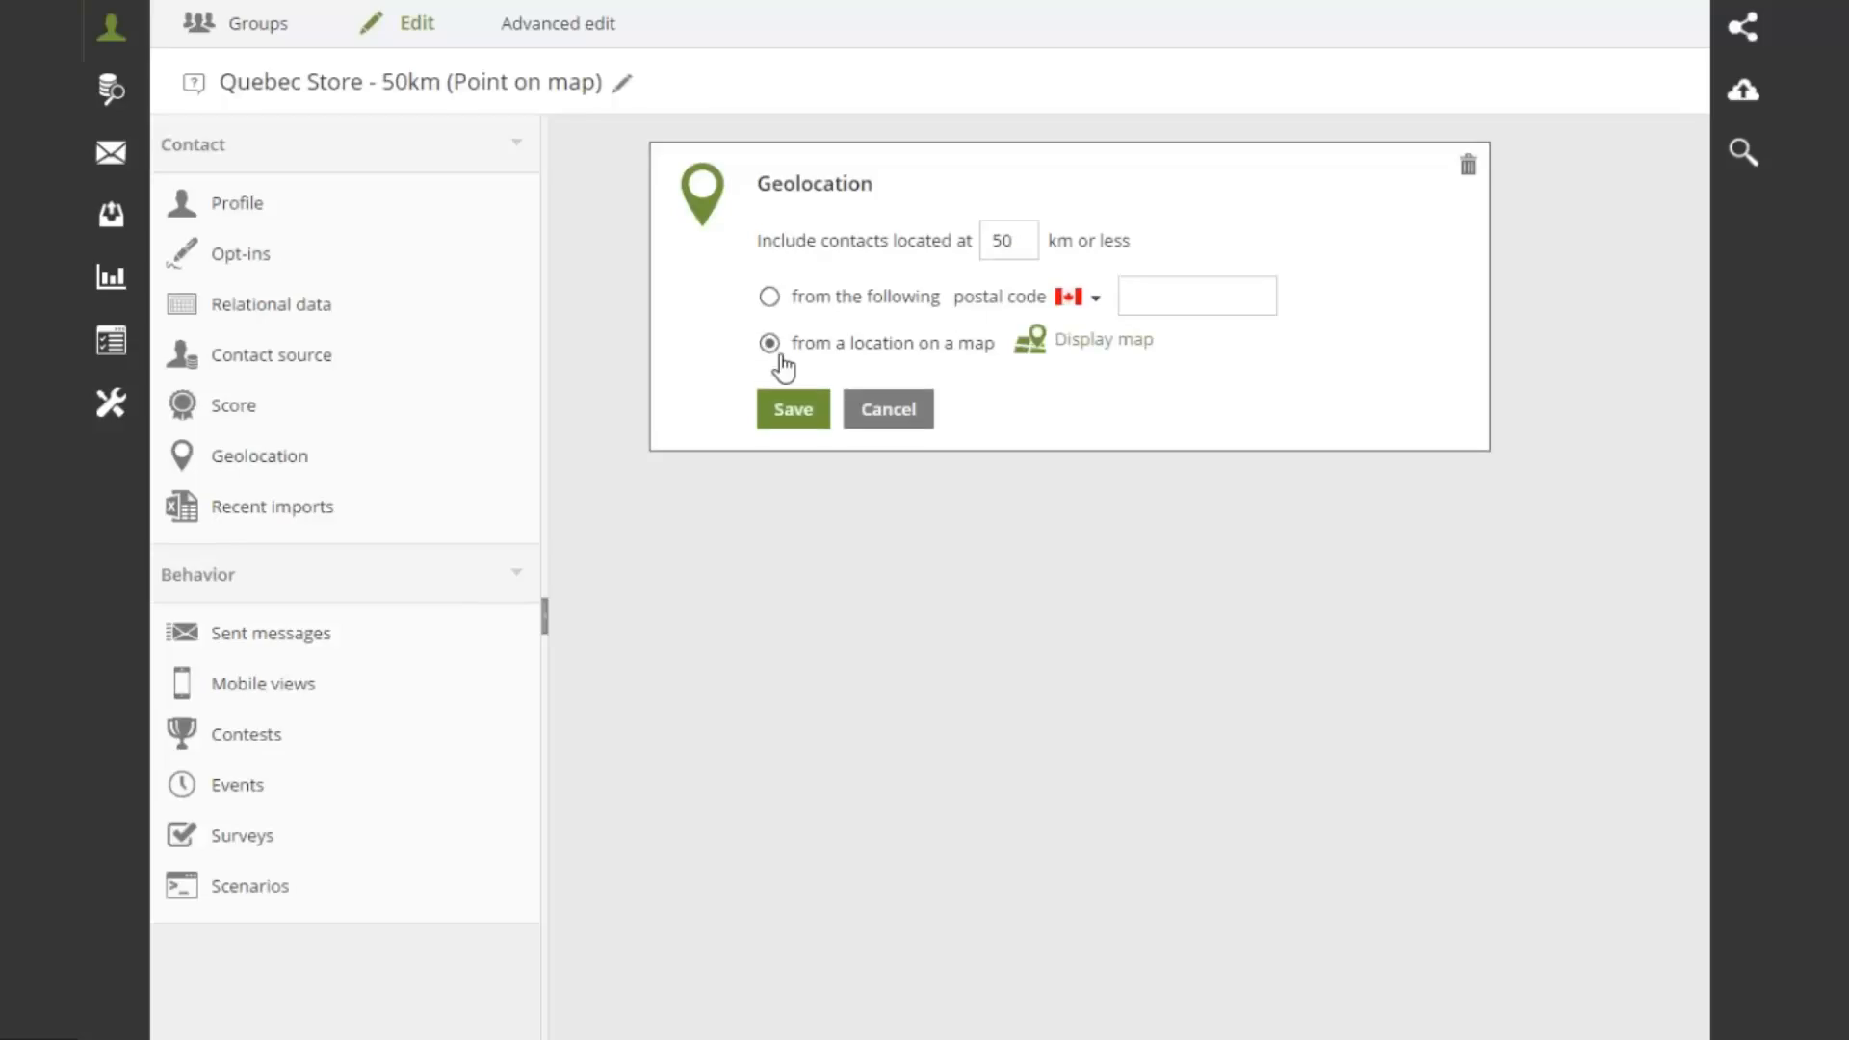
{"action": "left_click", "coordinate": [1102, 342]}
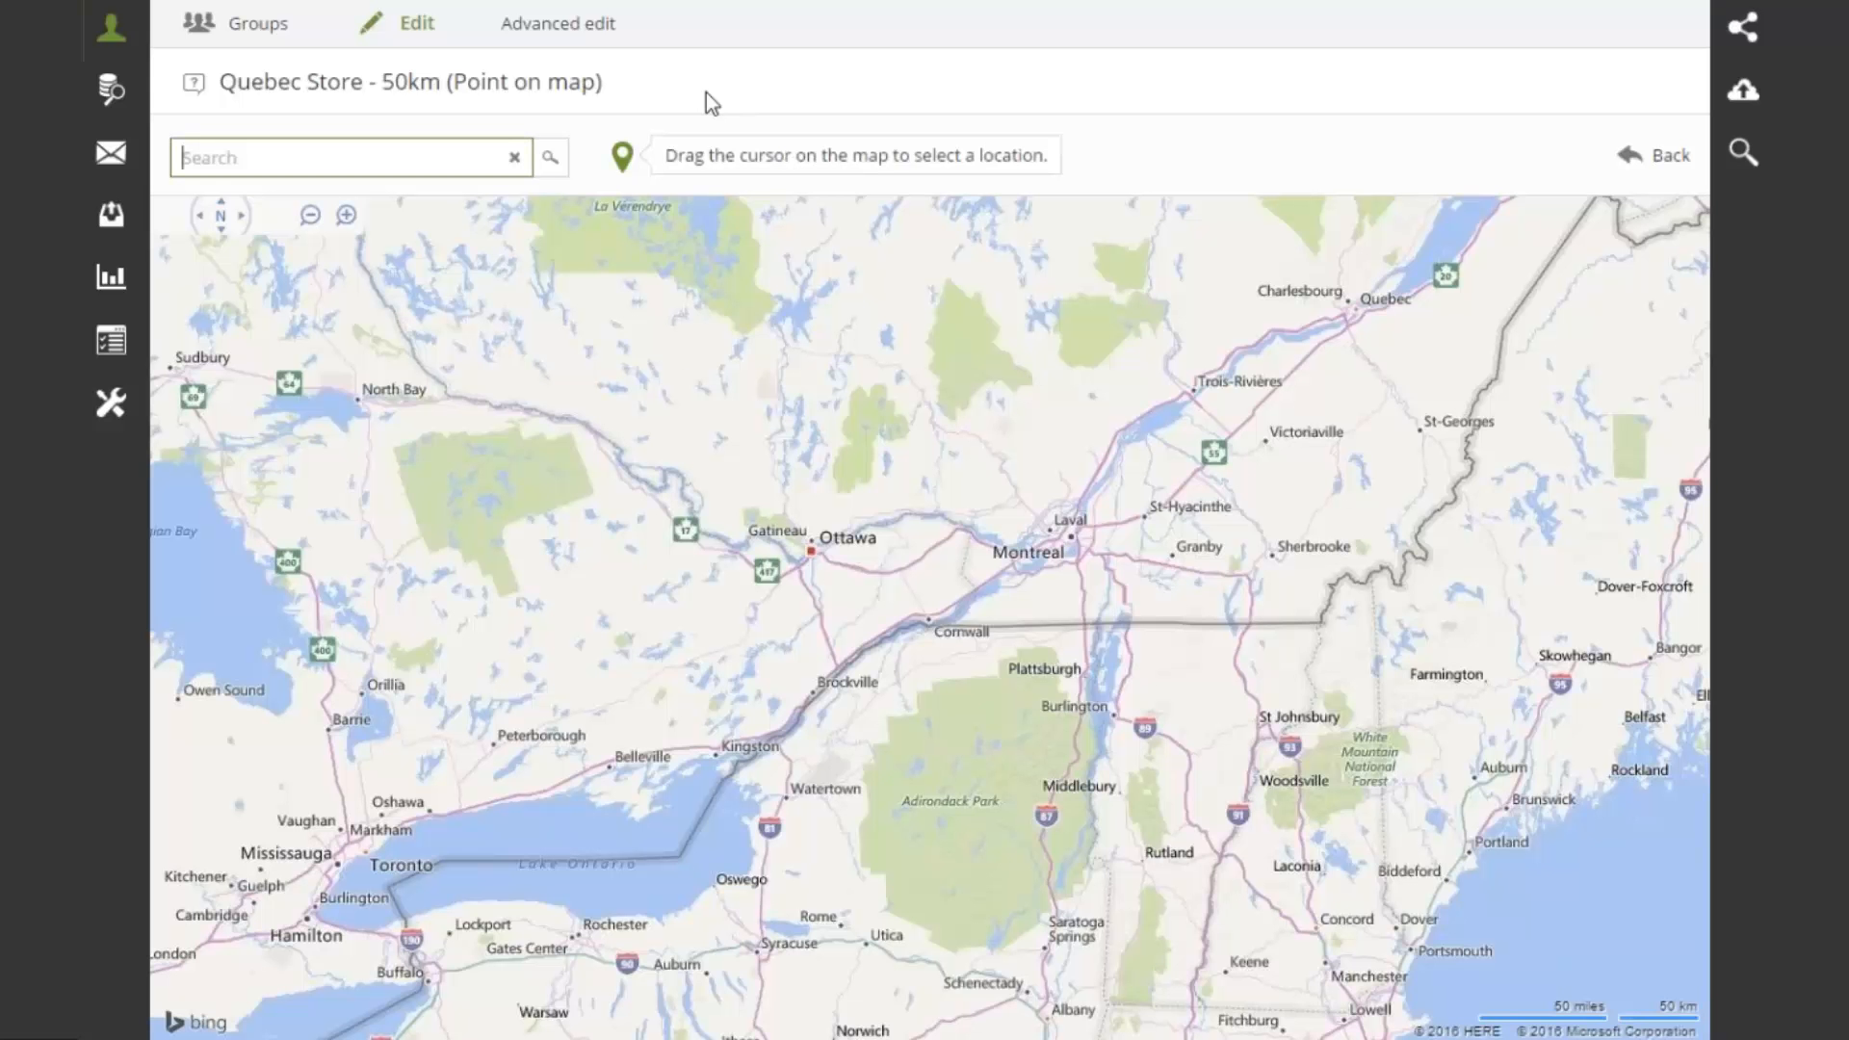
Pin the map point near St-Laurent, Montreal (45.509, -73.729) and save the criterion
{"action": "type", "text": "montreal"}
{"action": "left_click", "coordinate": [553, 160]}
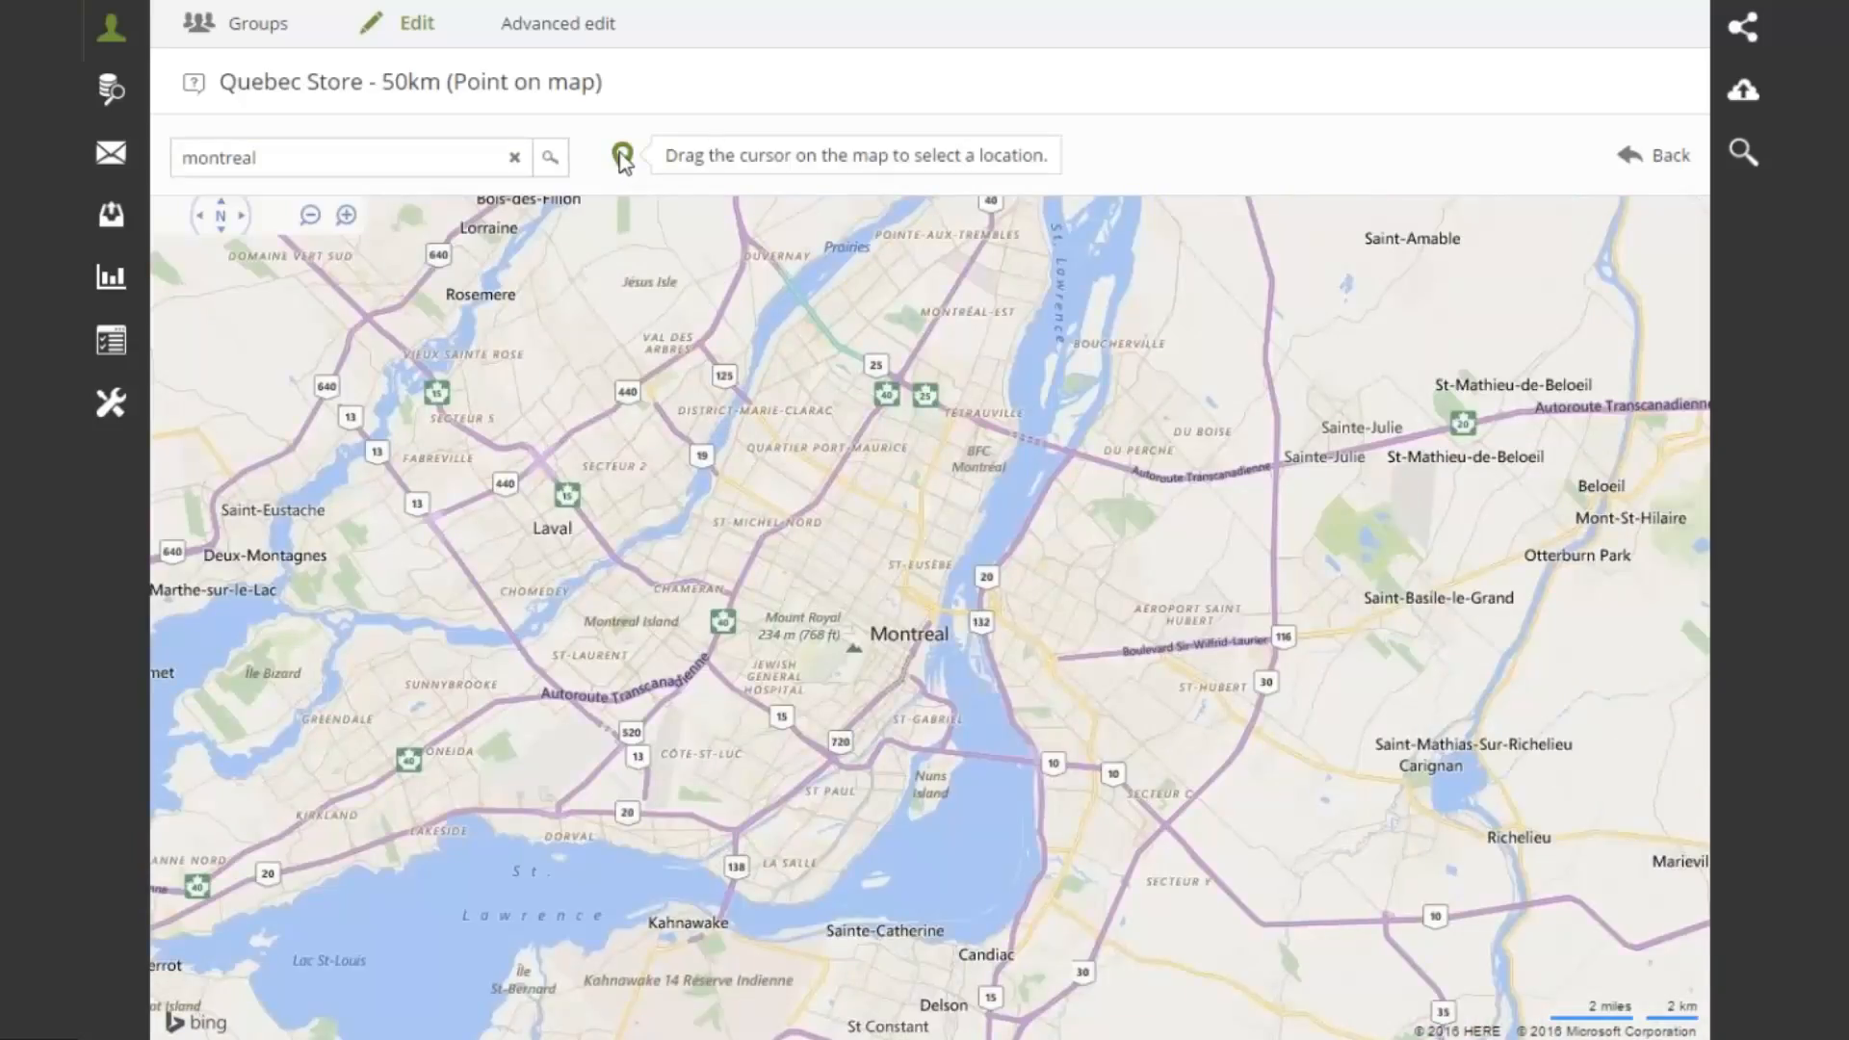
{"action": "left_click_drag", "start_coordinate": [626, 164], "coordinate": [602, 570]}
{"action": "left_click_drag", "start_coordinate": [583, 643], "coordinate": [584, 649]}
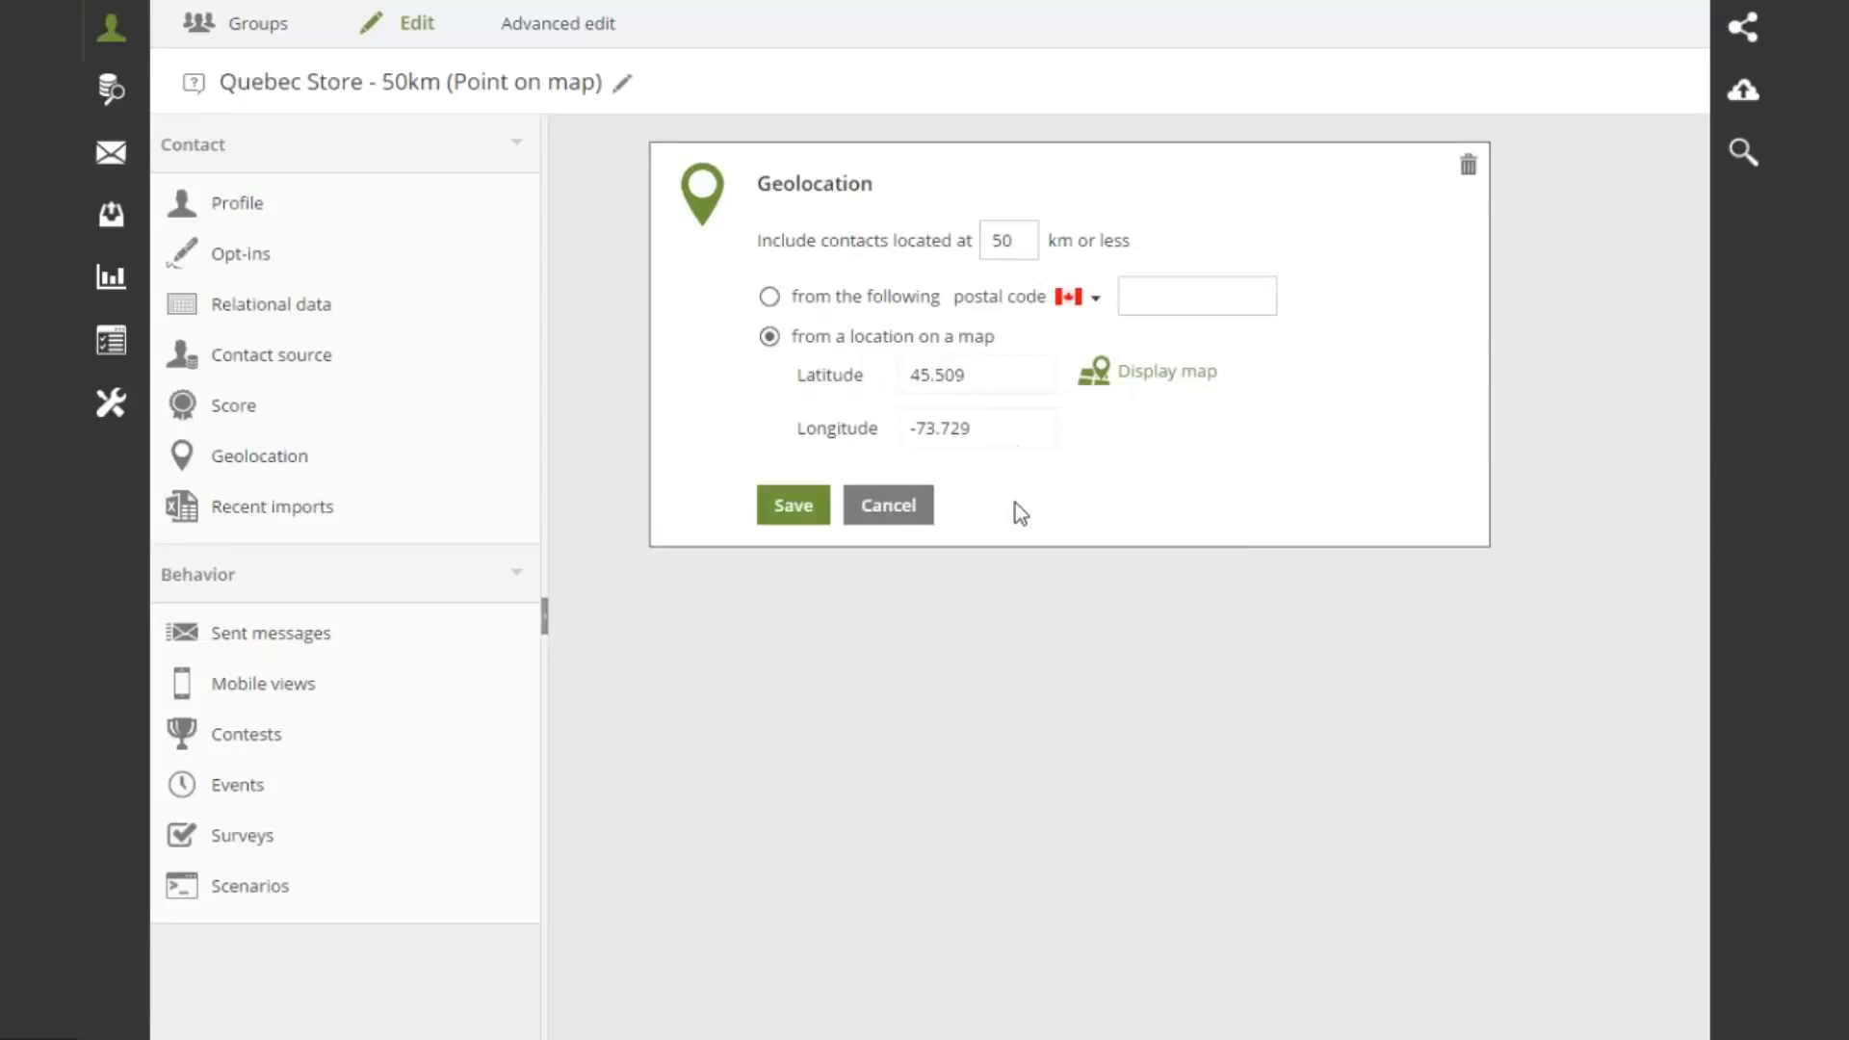
{"action": "left_click", "coordinate": [785, 507]}
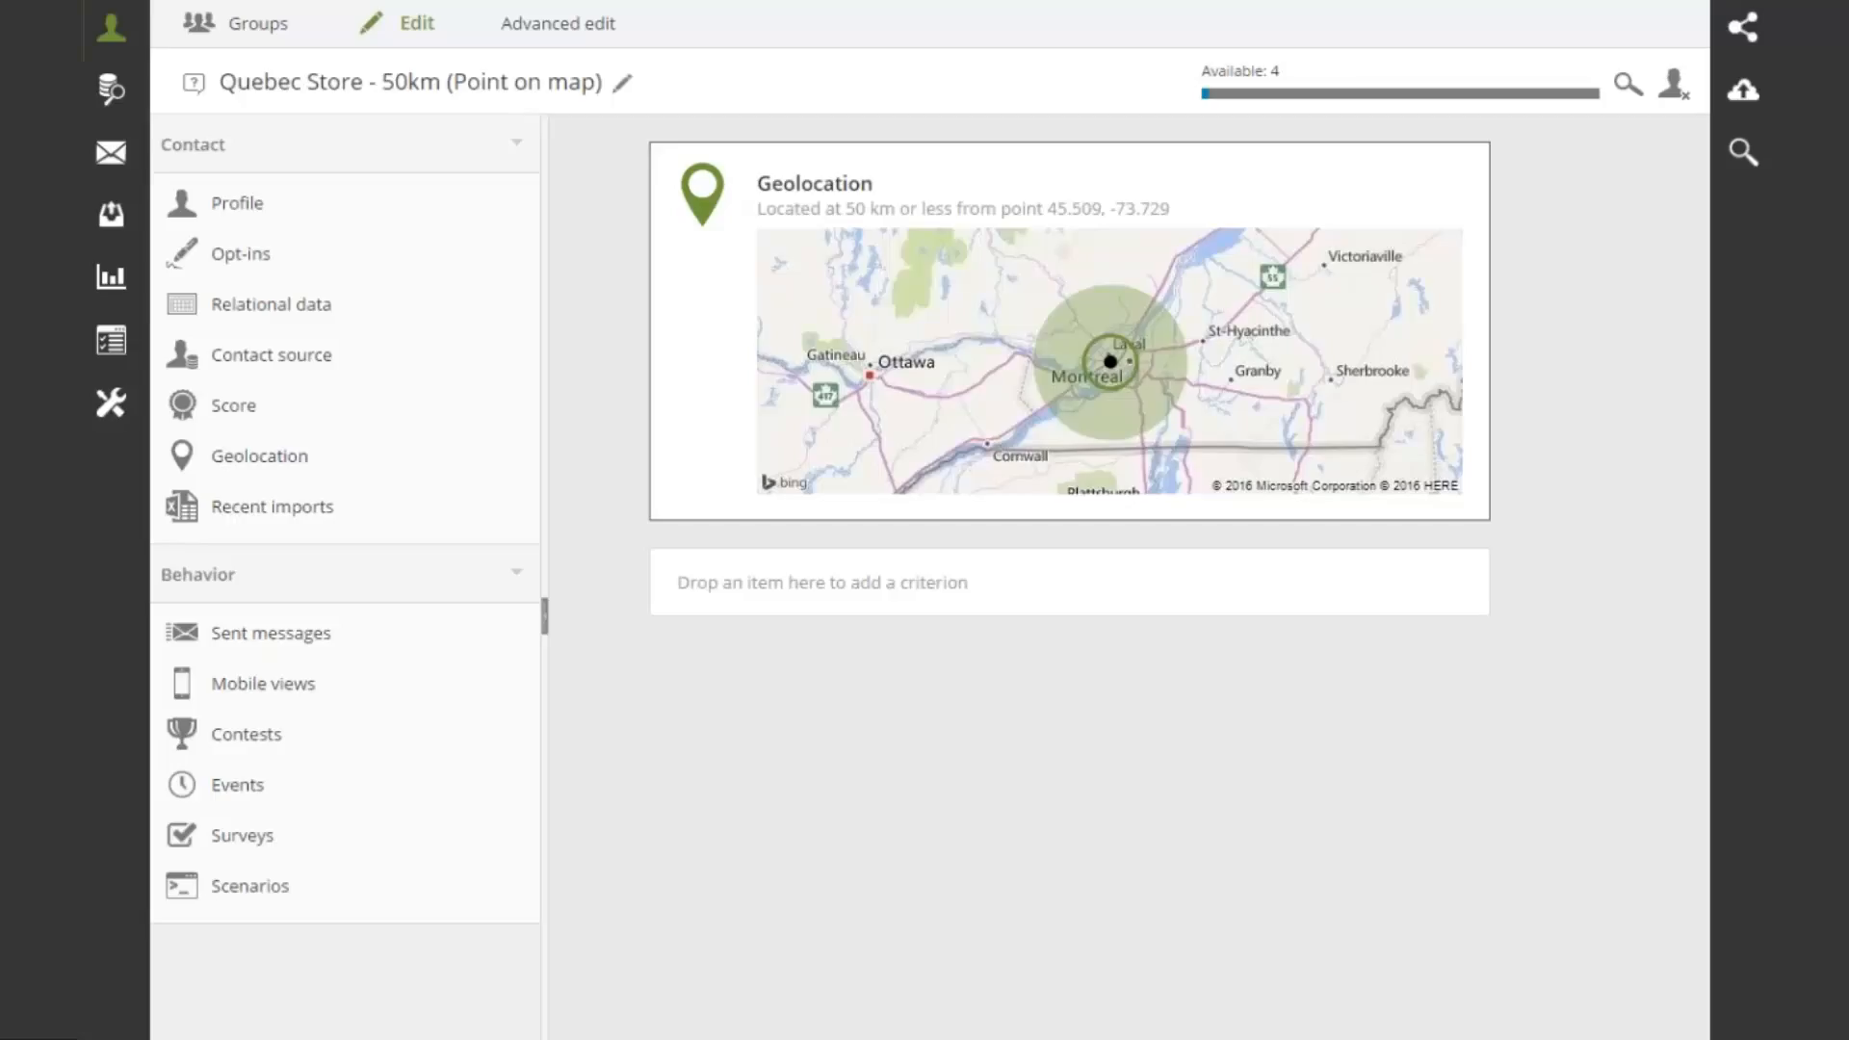
Open the Configuration menu from the left sidebar
{"action": "left_click", "coordinate": [111, 402]}
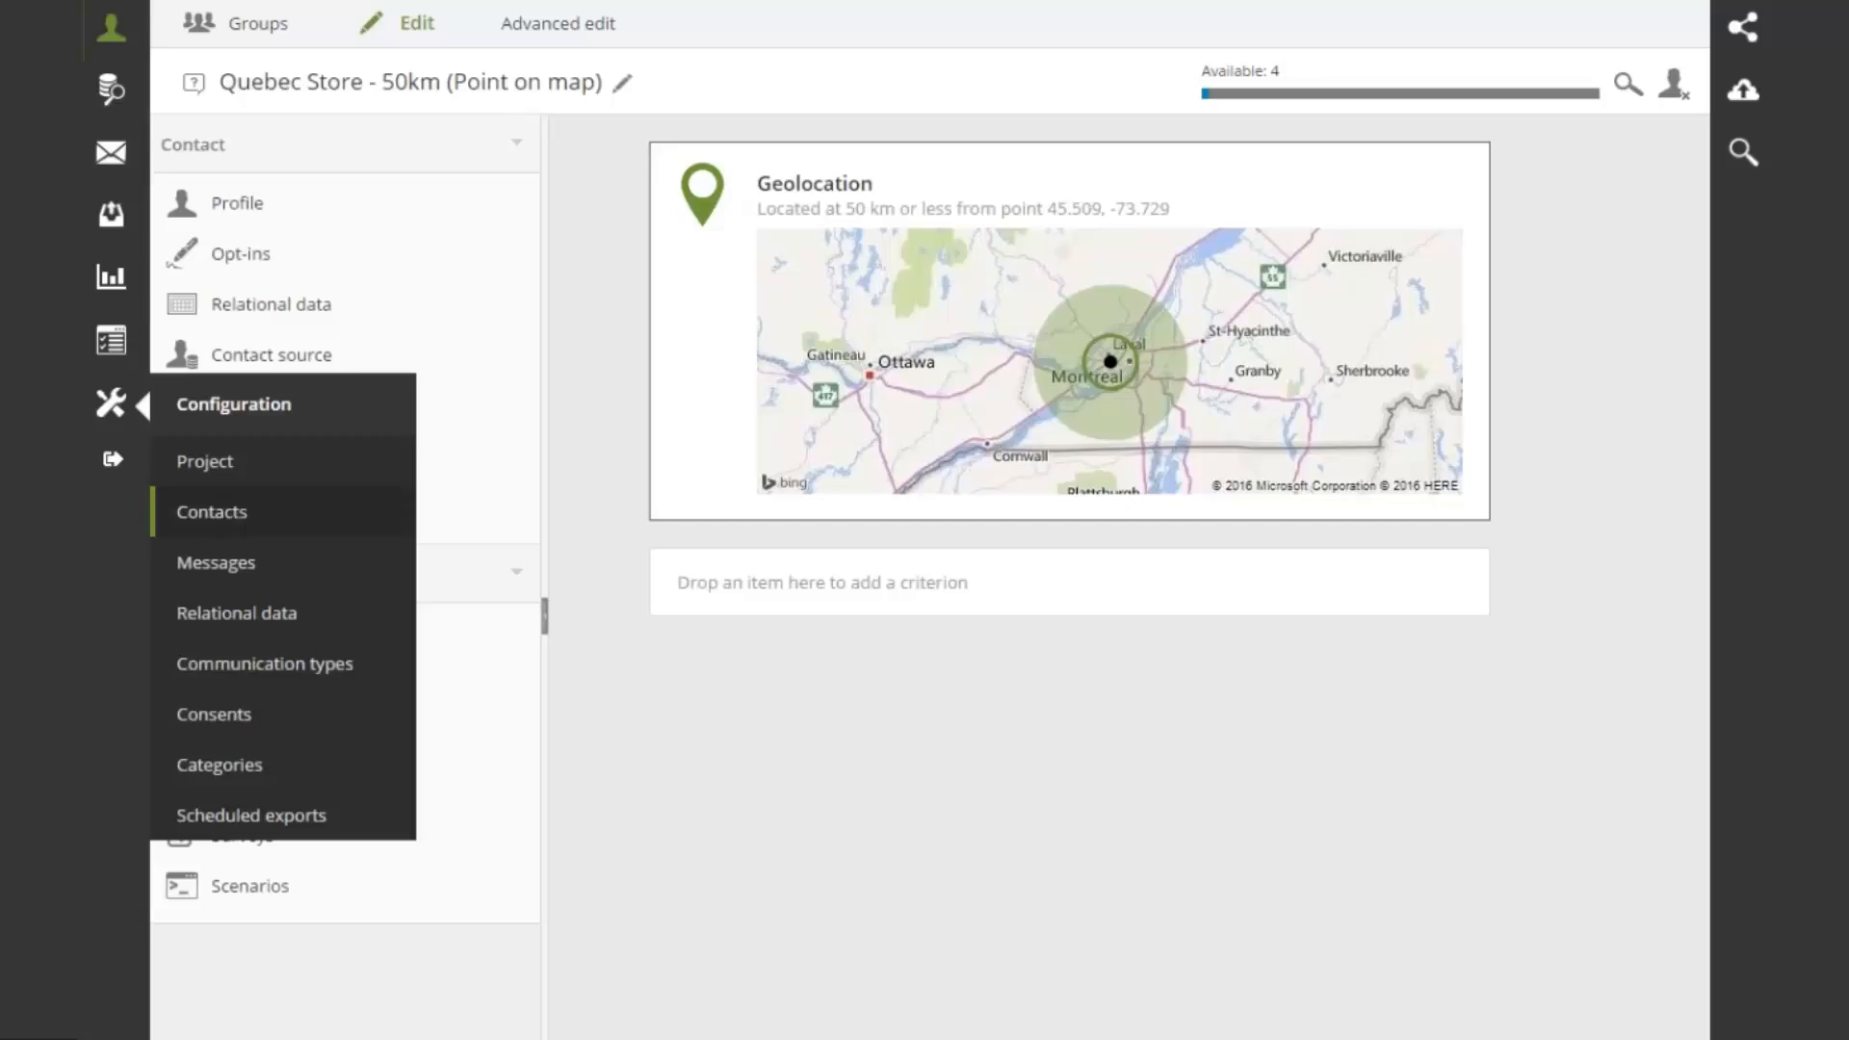
Open the Score settings under Configuration > Contacts
{"action": "left_click", "coordinate": [233, 525]}
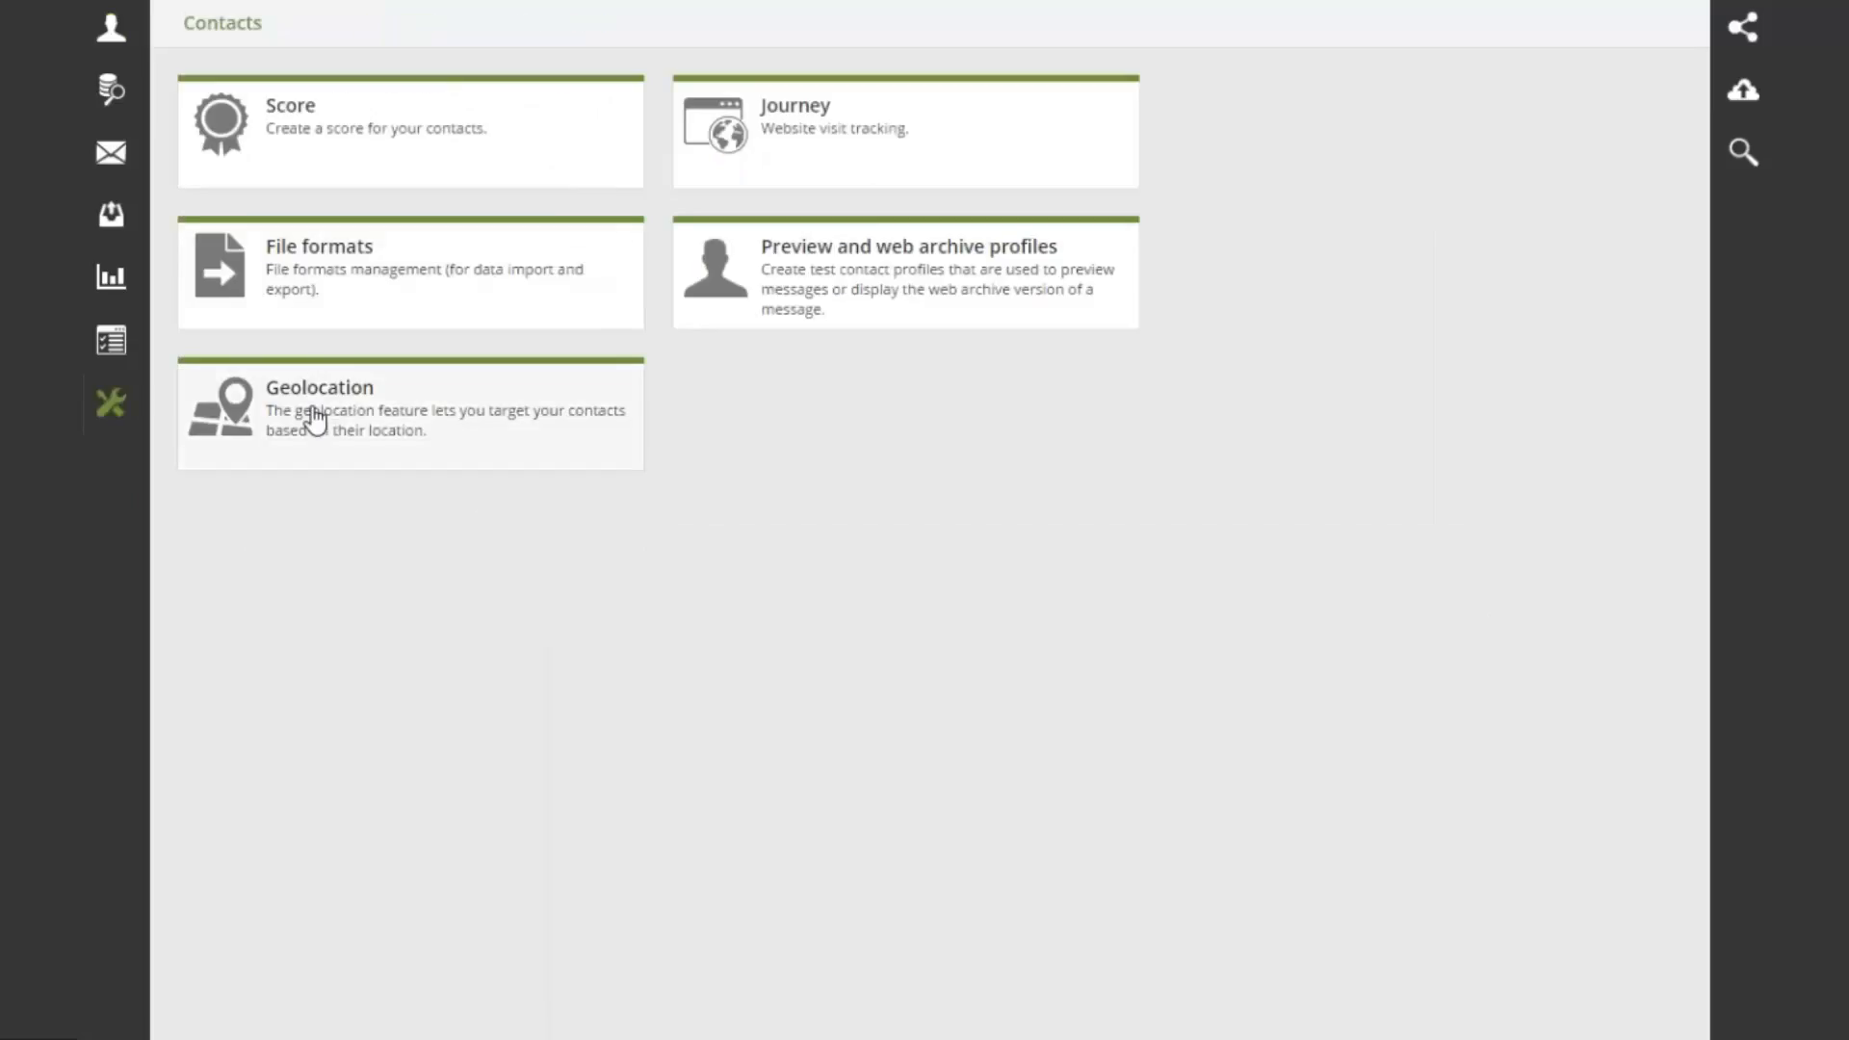
{"action": "left_click", "coordinate": [343, 144]}
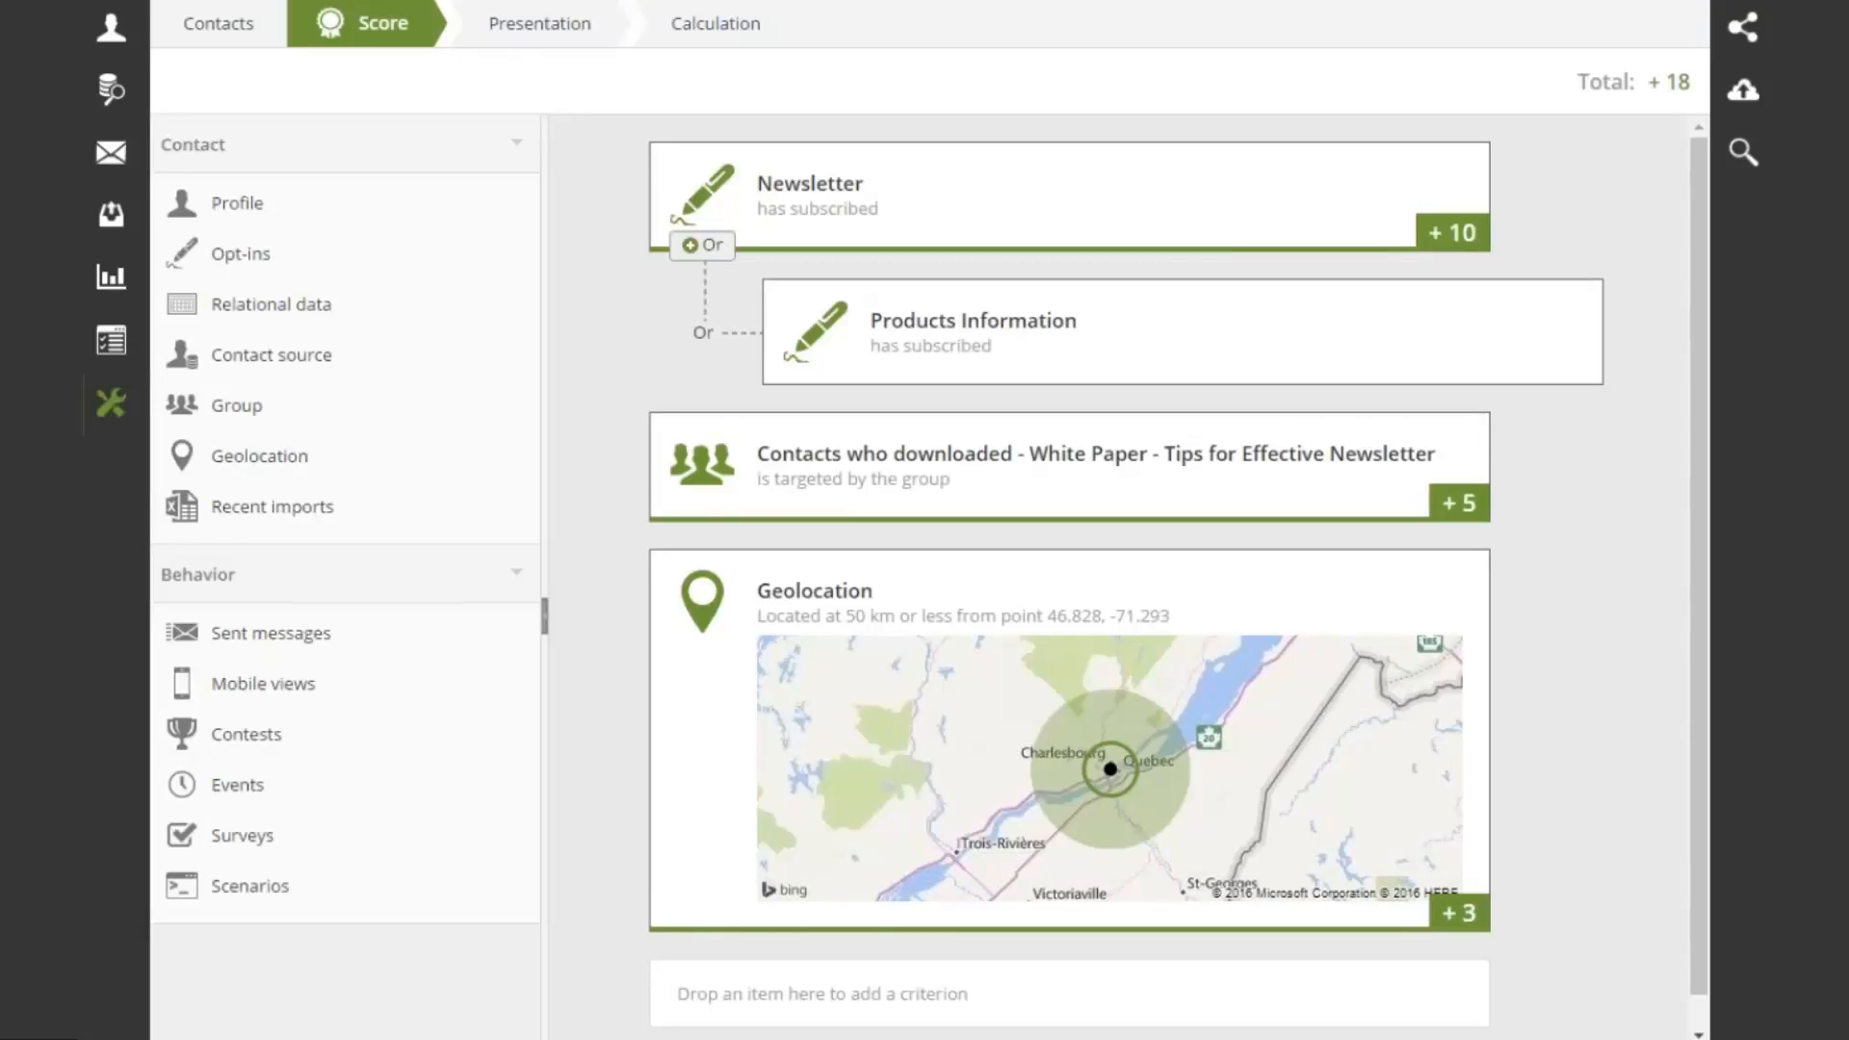
Switch from the score editor to the PowerPoint slide show listing geolocation uses like Promote local events
{"action": "scroll", "coordinate": [1050, 842], "scroll_direction": "down", "scroll_amount": 1}
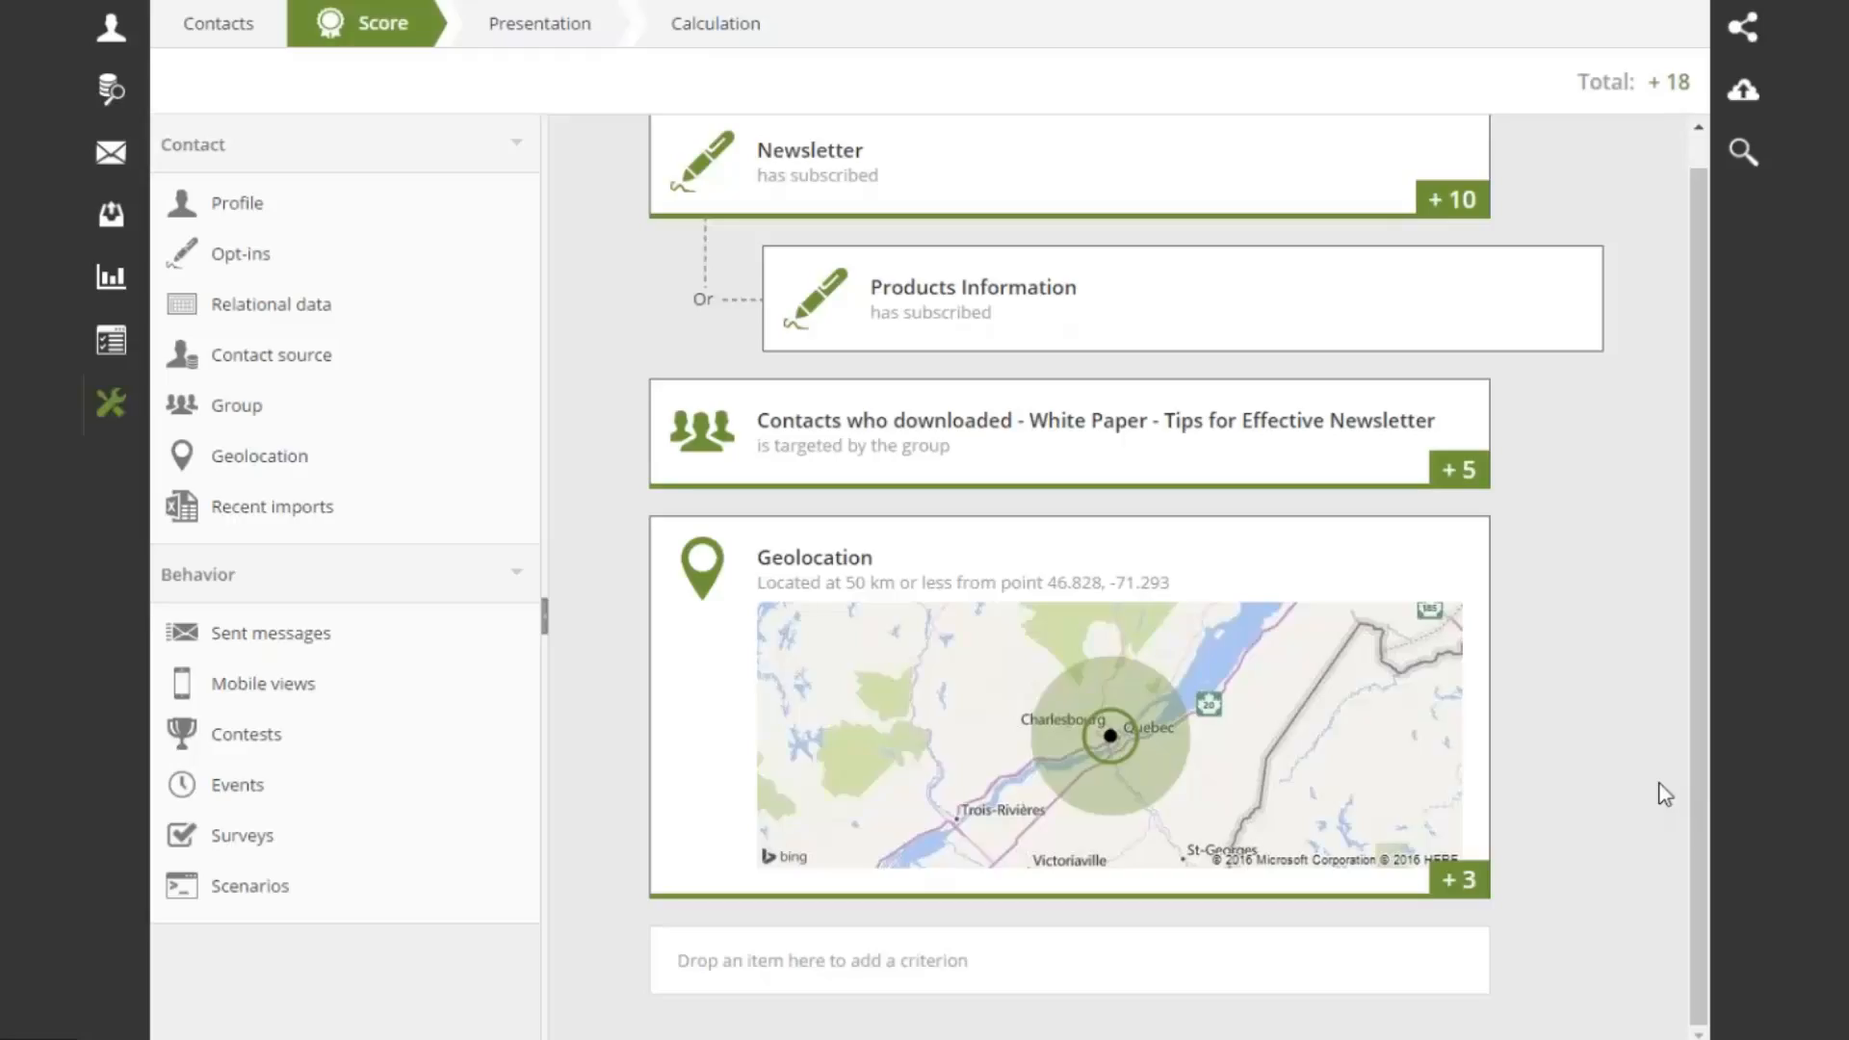
{"action": "mouse_move", "coordinate": [1582, 705]}
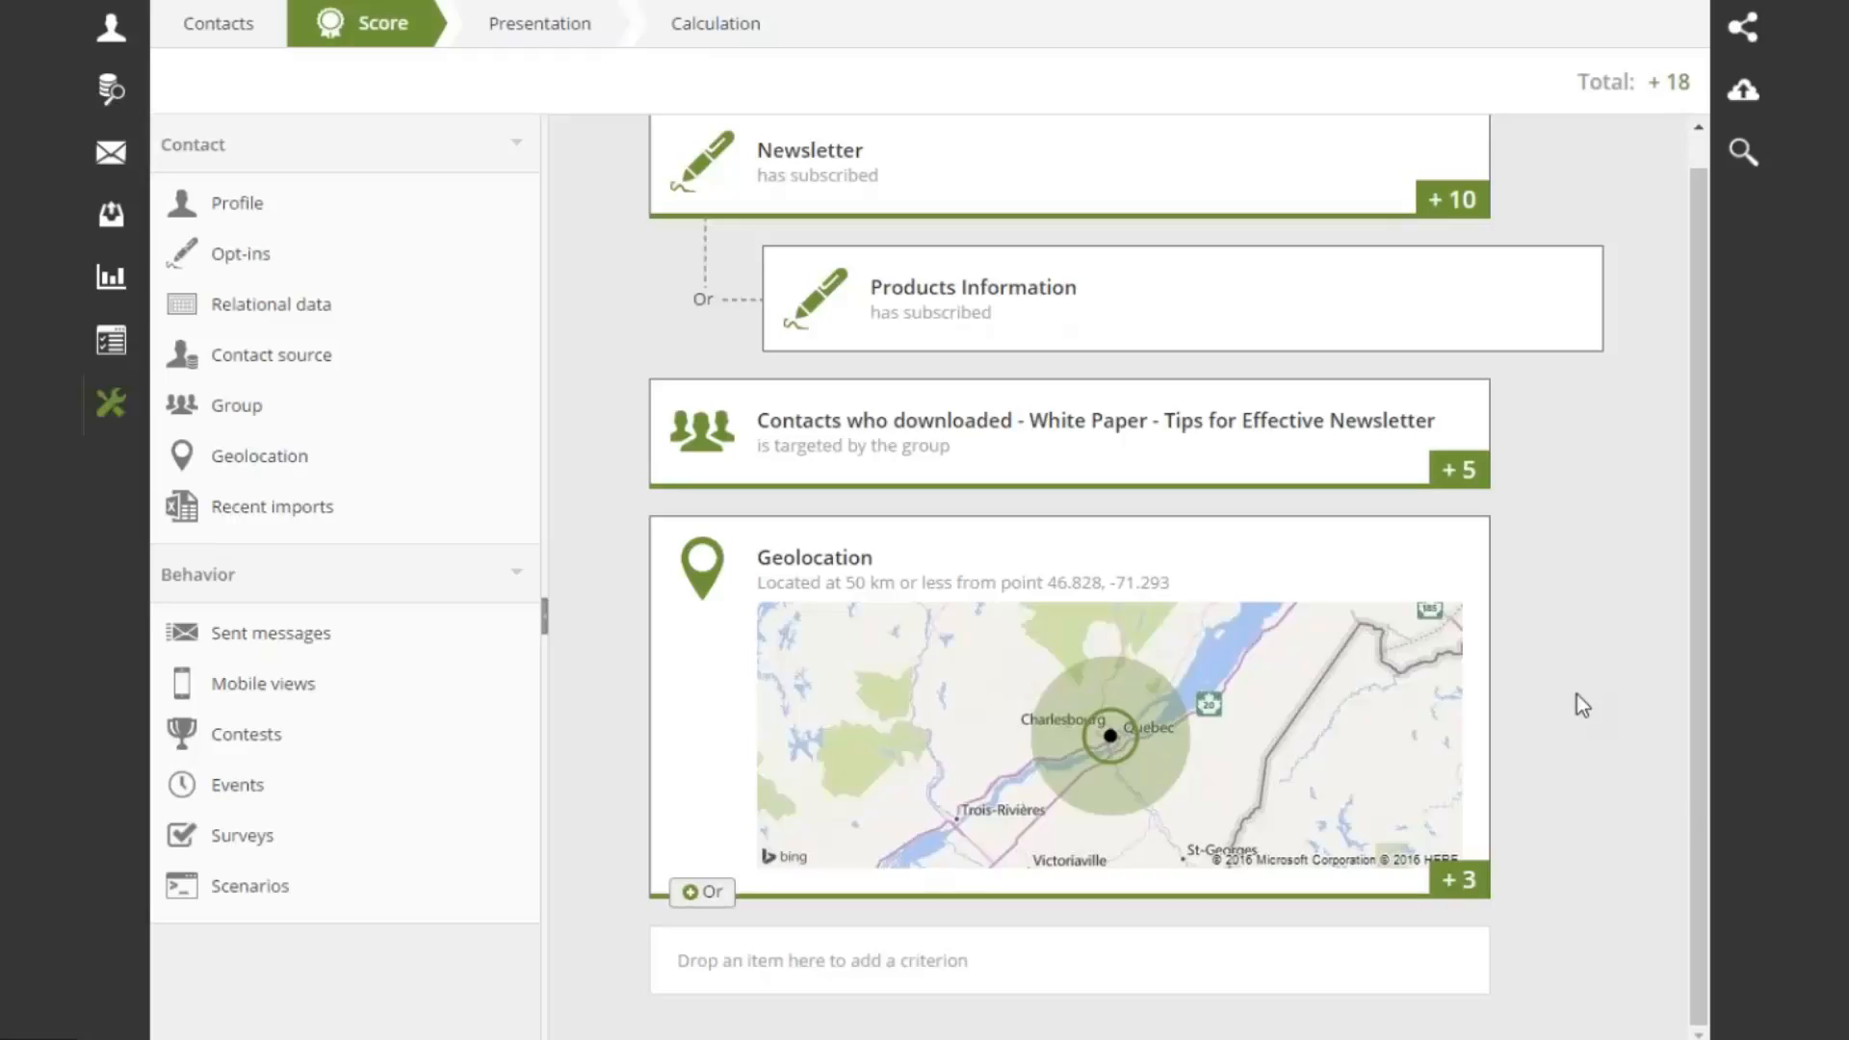
{"action": "key", "text": "alt+Tab"}
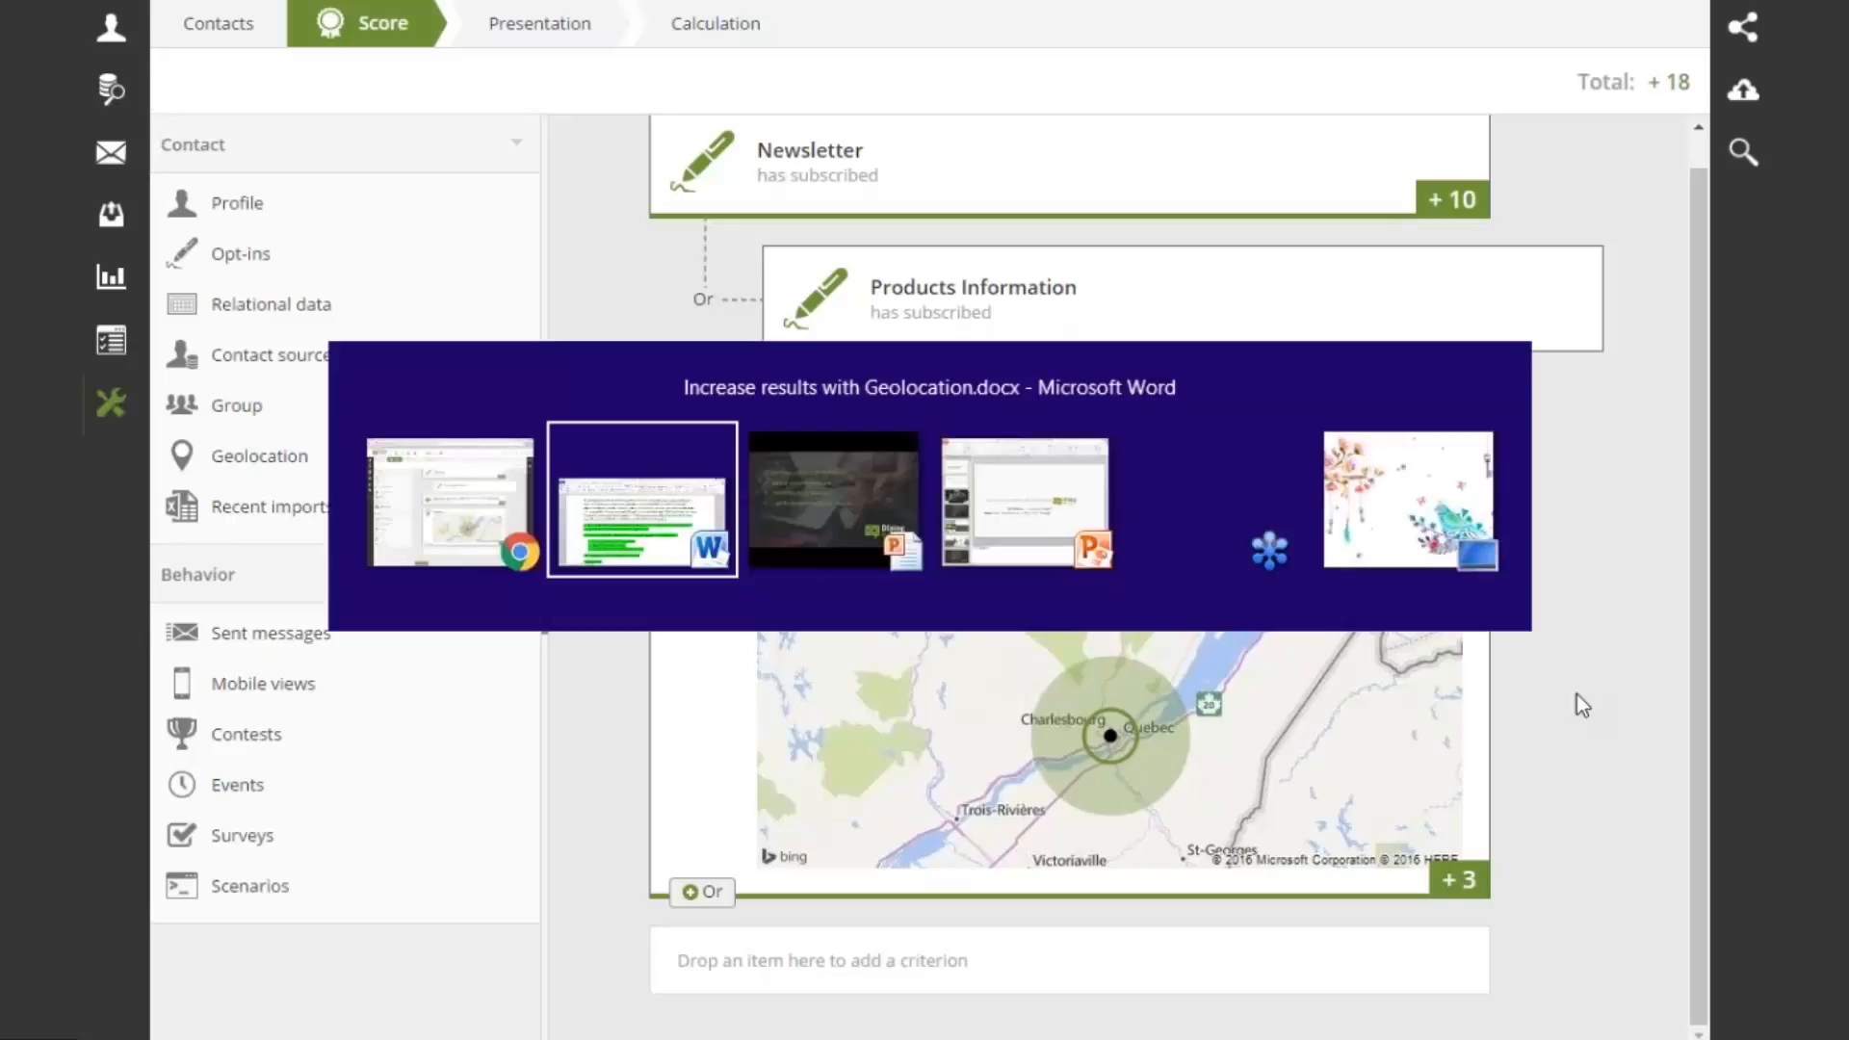
{"action": "left_click", "coordinate": [844, 520]}
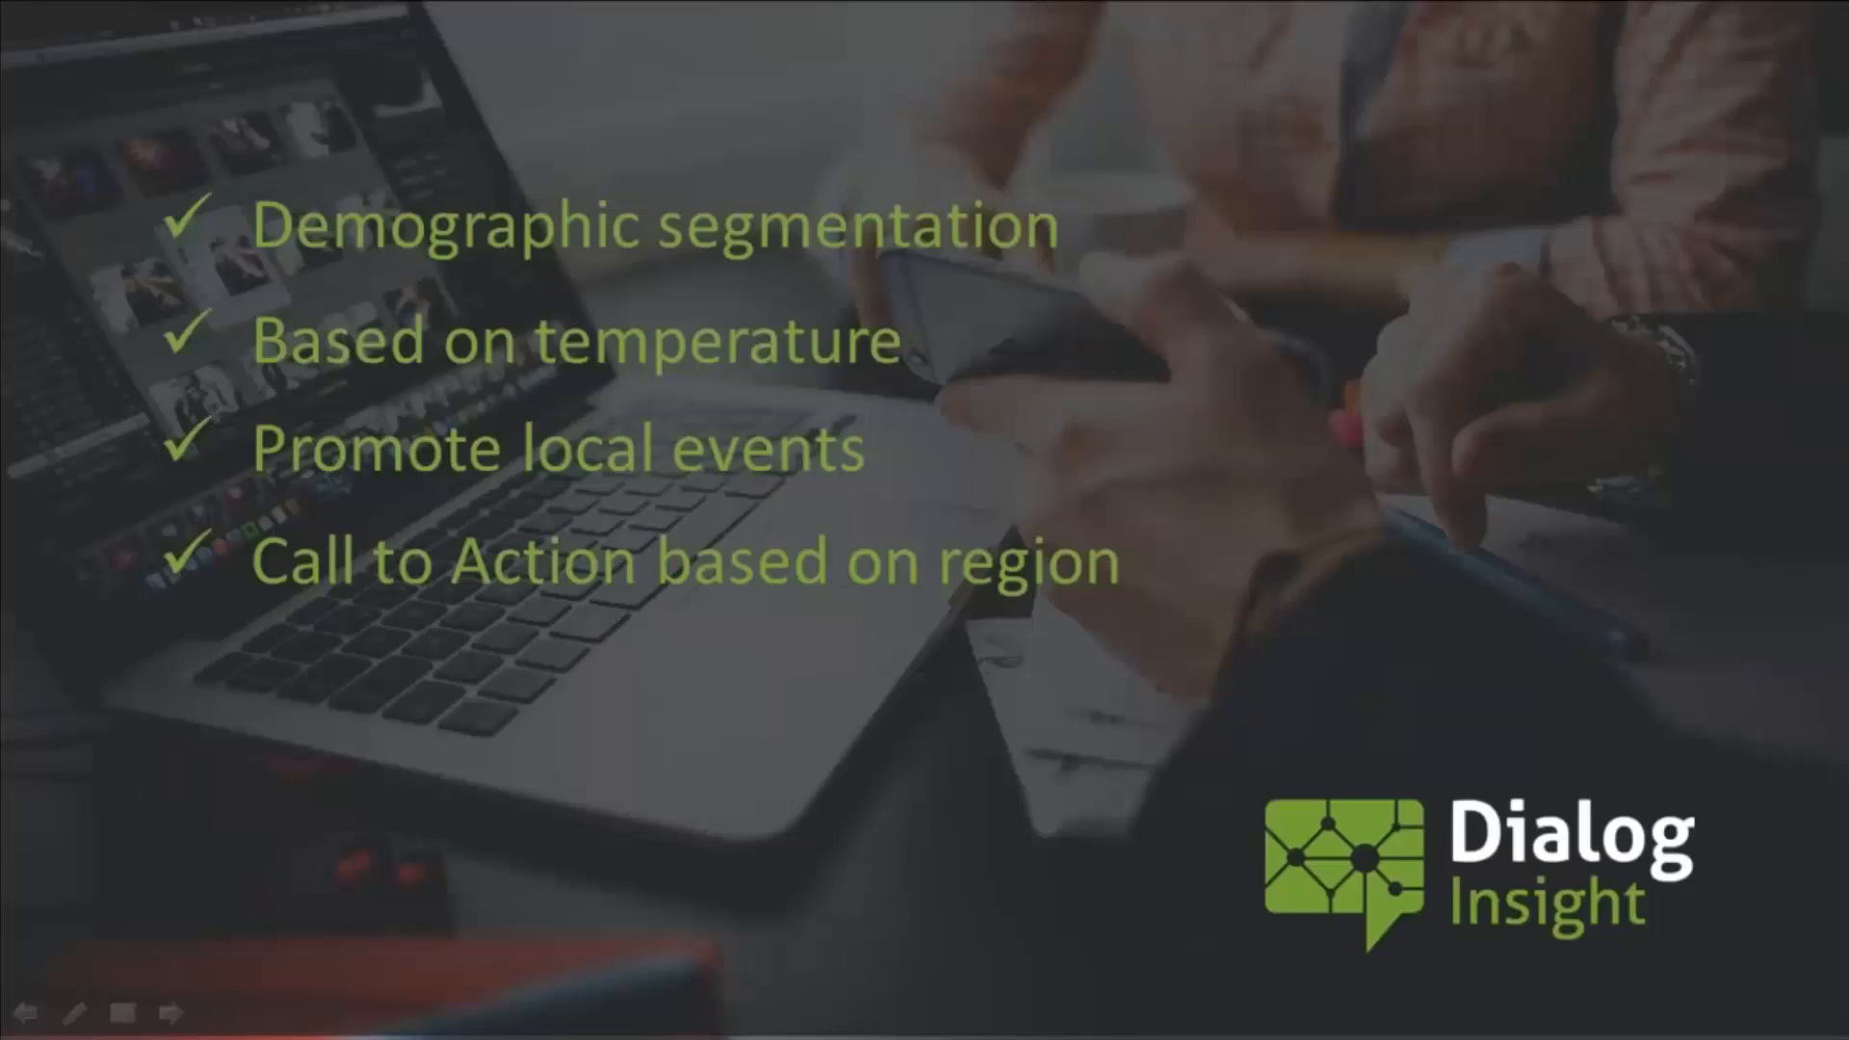